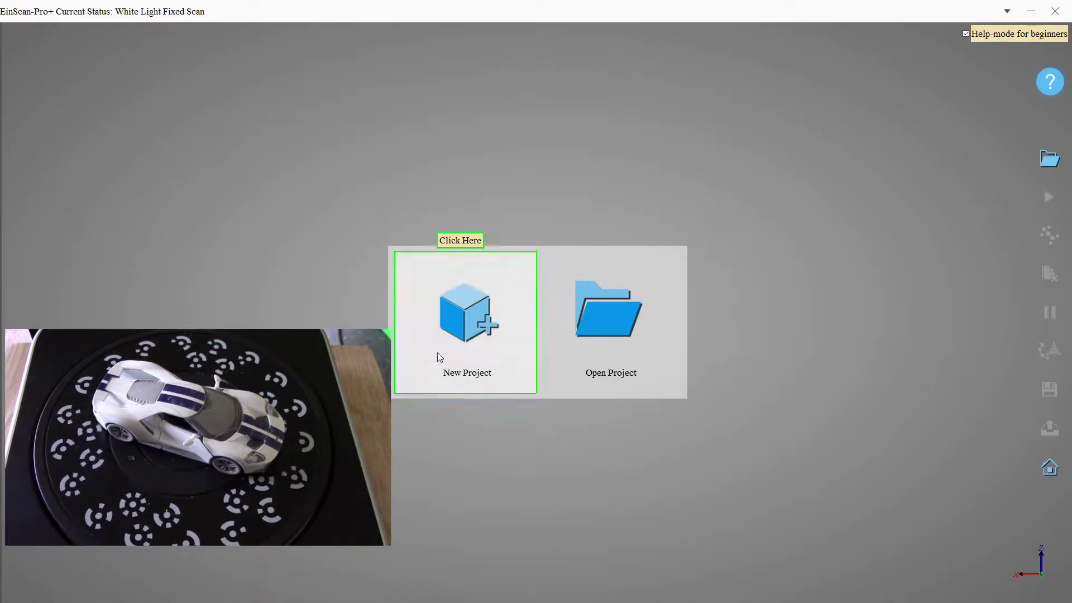
Create a new project using Texture Scan mode and apply it
click(471, 324)
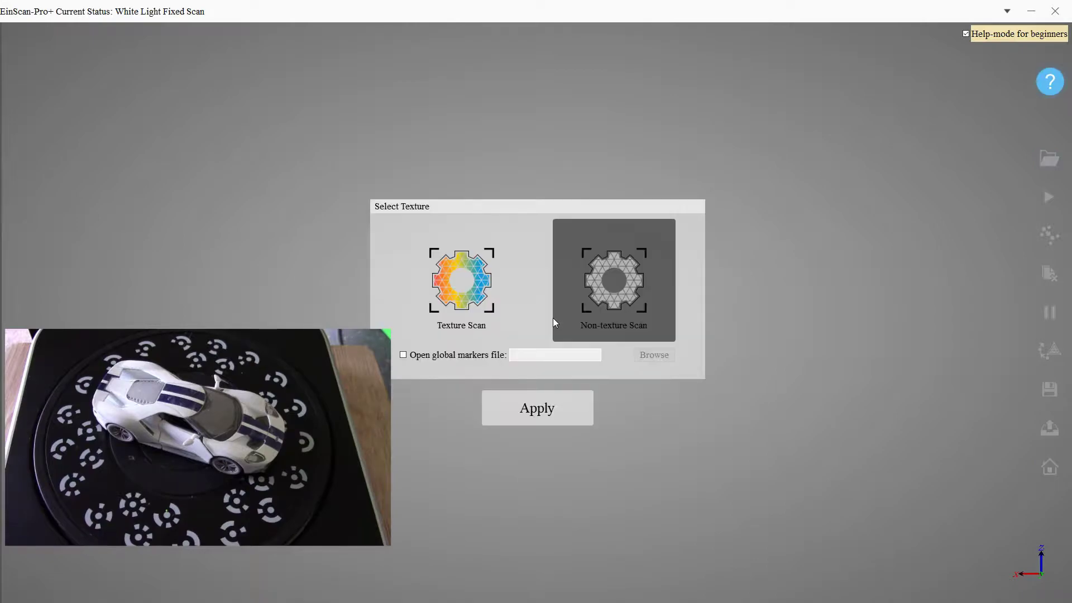
click(471, 282)
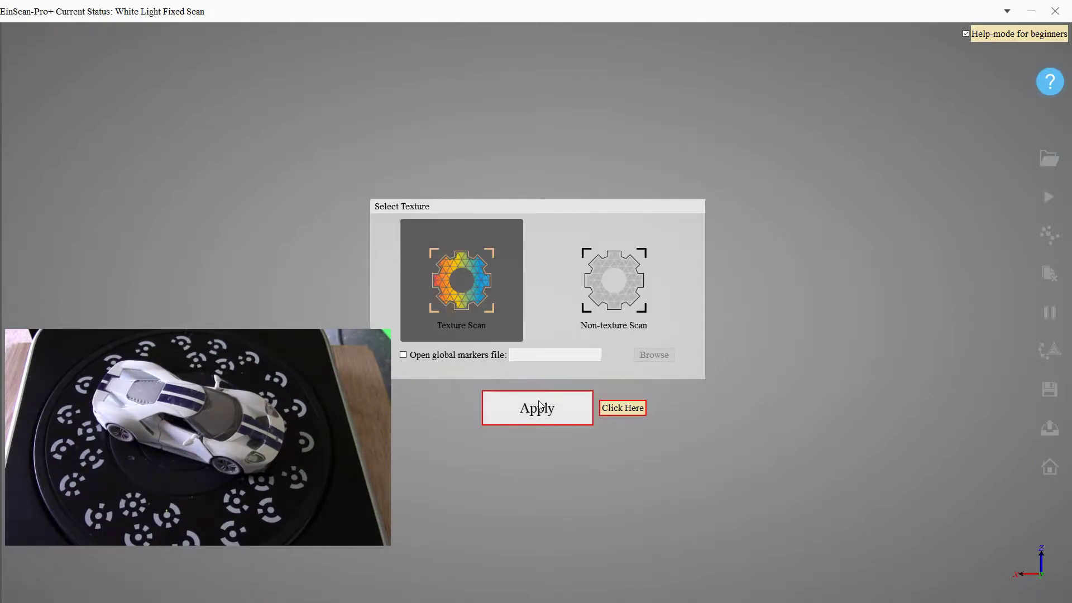
click(551, 413)
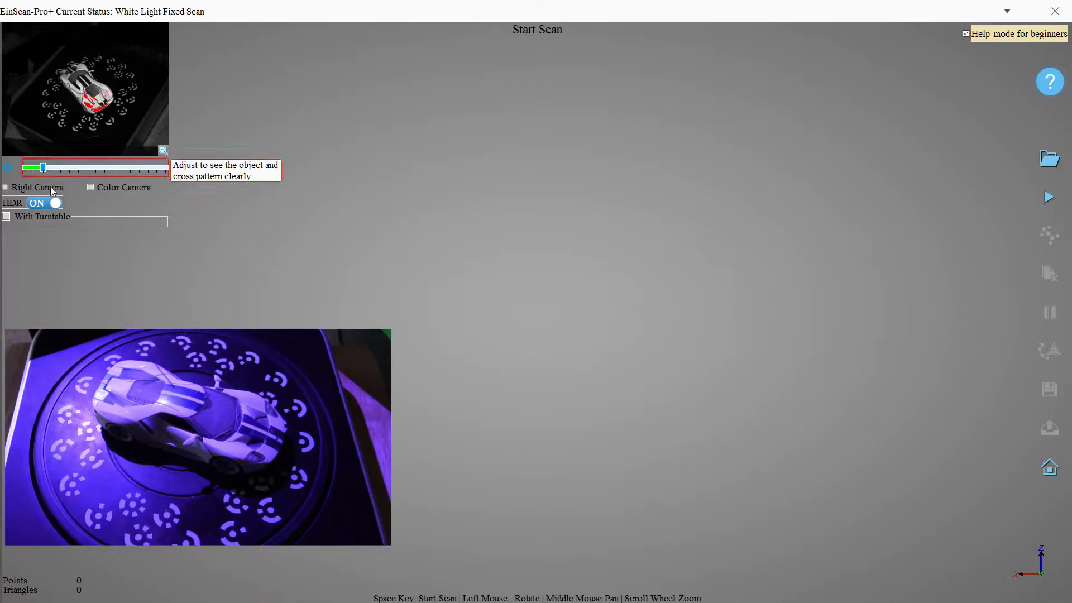
Enable the turntable with Turntable Coded Targets alignment, lower the exposure, and start the first scan
click(7, 218)
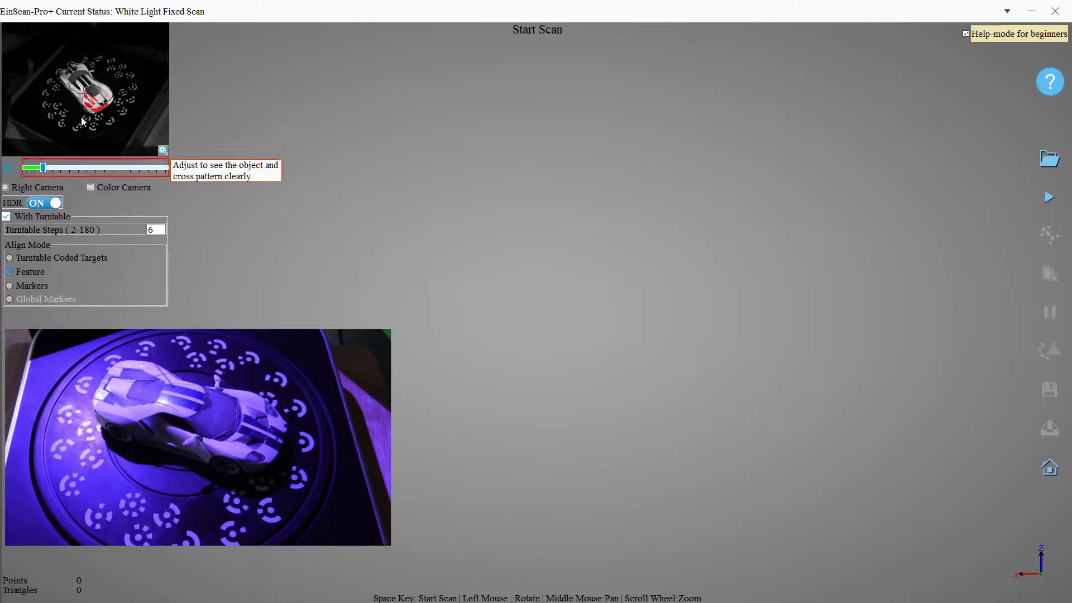
click(10, 258)
drag(44, 169, 37, 169)
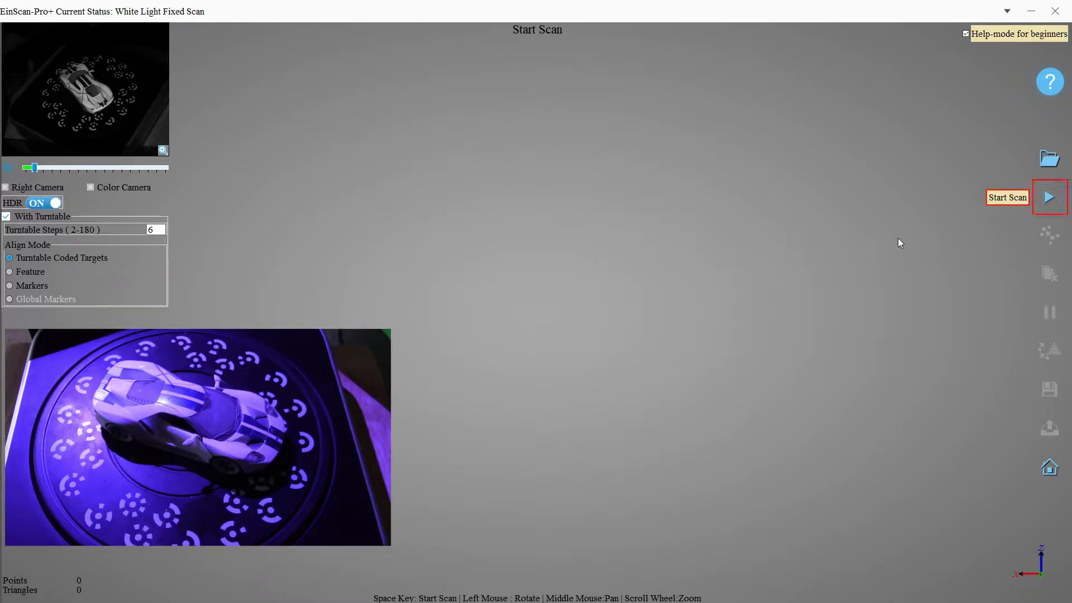
click(1050, 198)
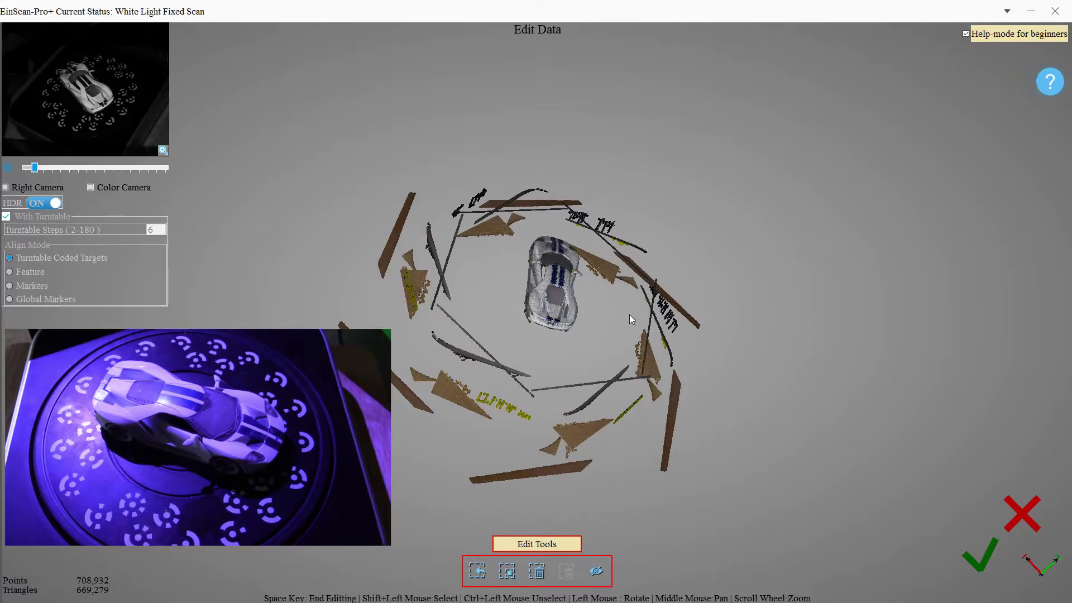
From a side view, lasso and delete the turntable points beneath the car
drag(614, 334, 578, 269)
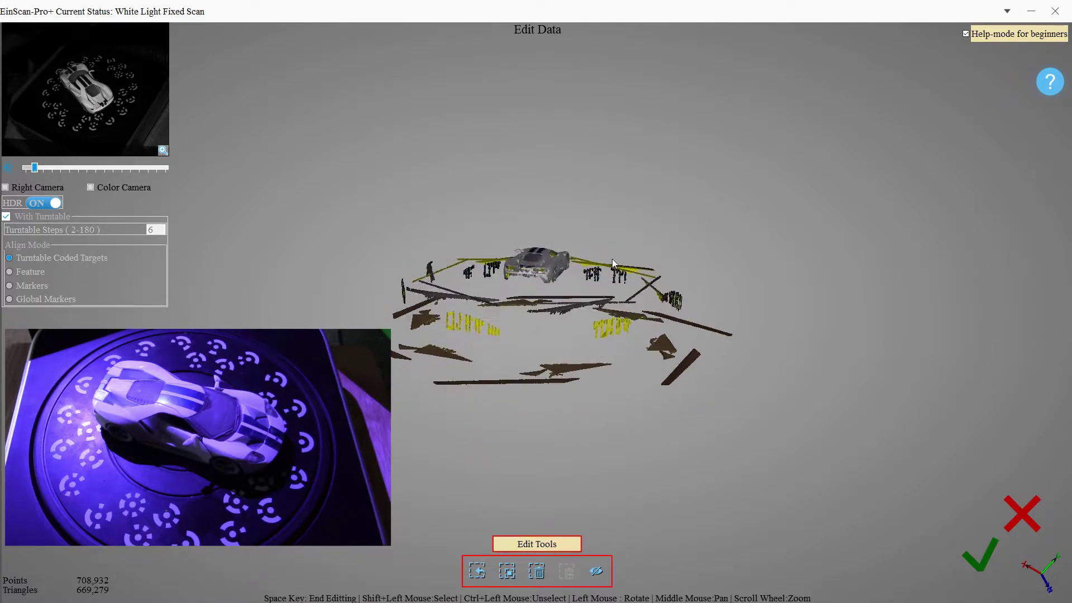
drag(612, 260, 632, 181)
drag(531, 234, 529, 231)
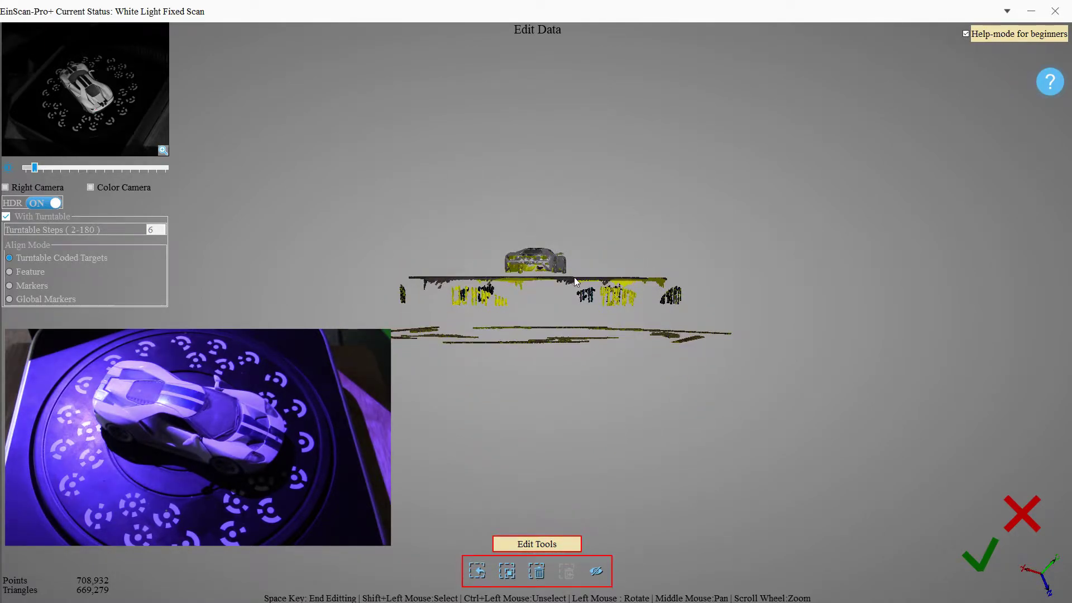
scroll(564, 265, up, 5)
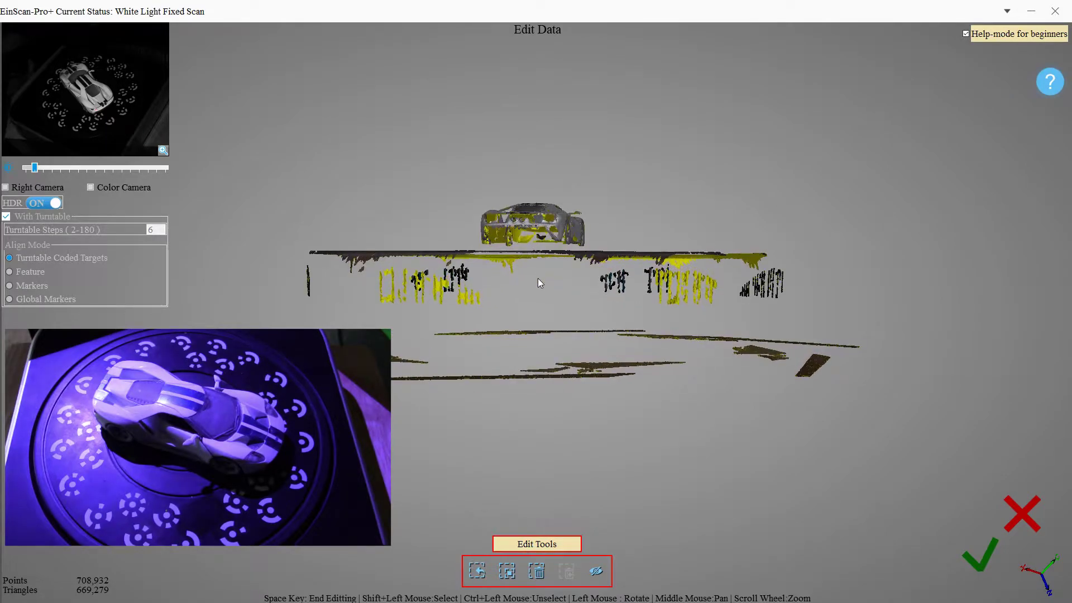
drag(539, 282, 539, 287)
mouse_move(589, 248)
shift+mouse_down()
mouse_move(641, 237)
mouse_move(792, 449)
mouse_move(111, 460)
shift+mouse_up()
mouse_move(163, 295)
shift+mouse_down()
mouse_move(216, 241)
mouse_move(279, 232)
shift+mouse_up()
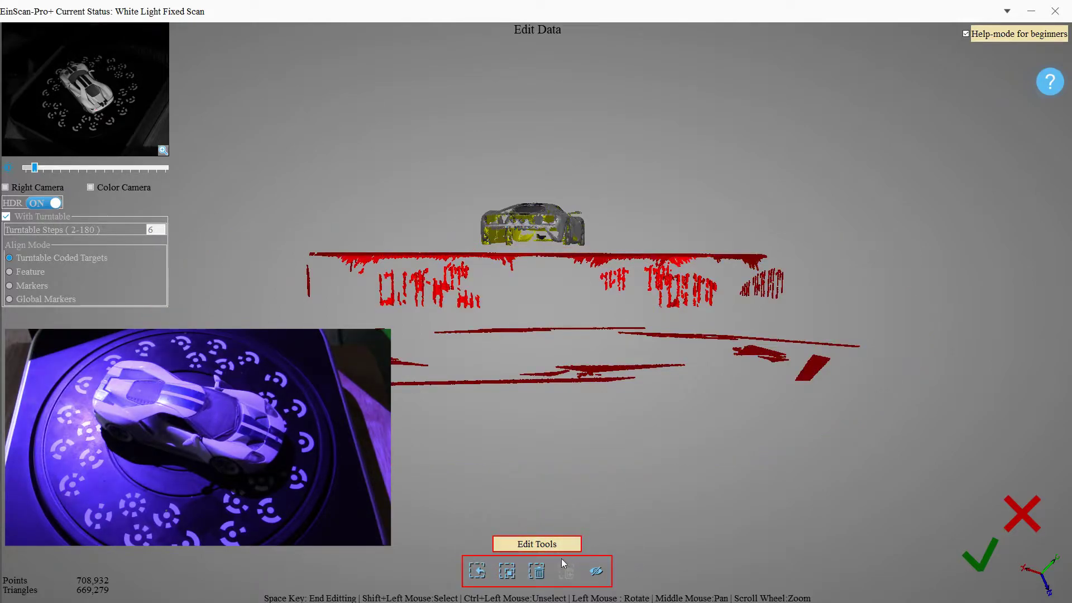
click(537, 570)
Inspect the cleaned car scan for leftover points and accept the edit
drag(578, 450, 502, 317)
scroll(619, 372, up, 5)
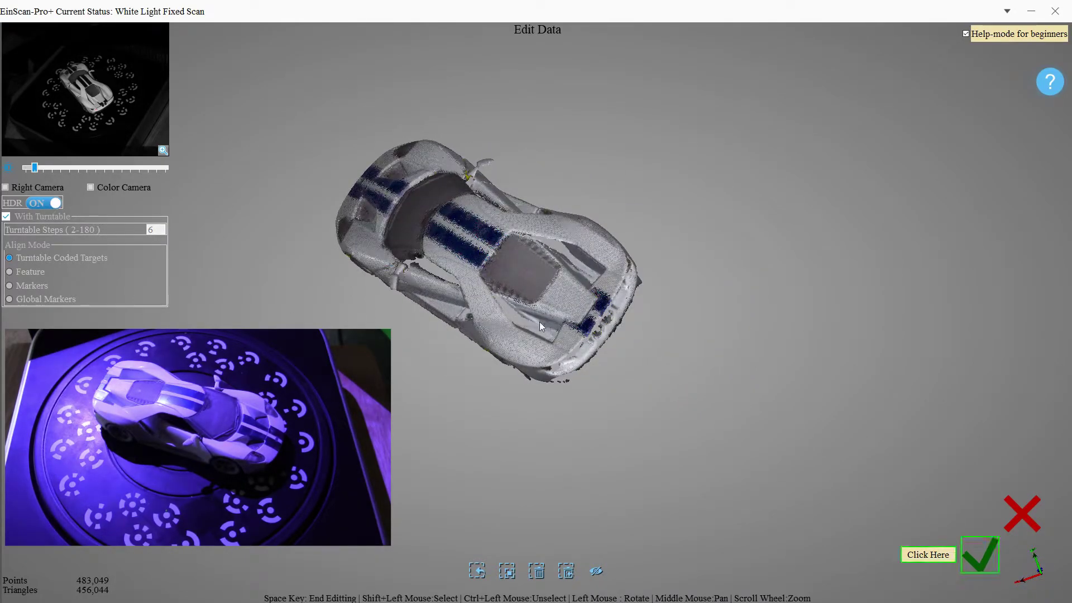
drag(568, 338, 375, 297)
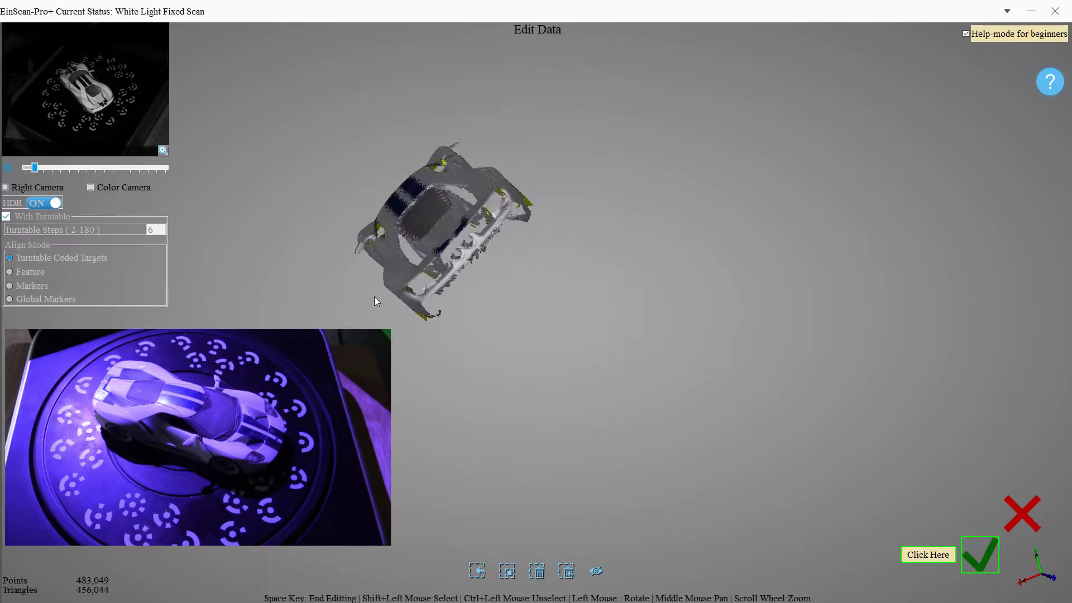
drag(436, 273, 889, 465)
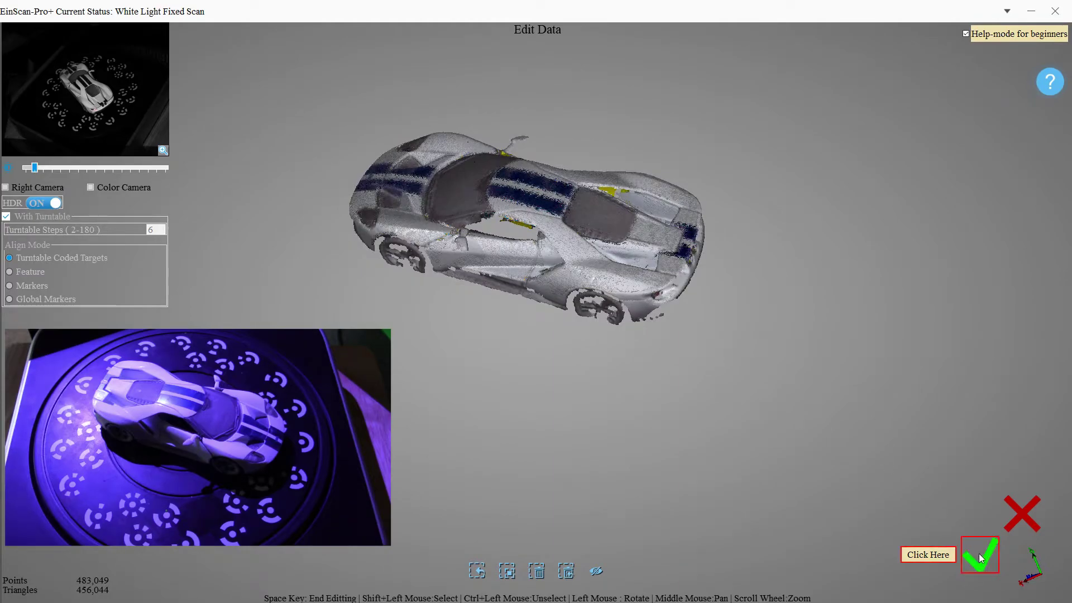
click(982, 556)
Run a second turntable scan of the car lying on its side
drag(756, 387, 708, 459)
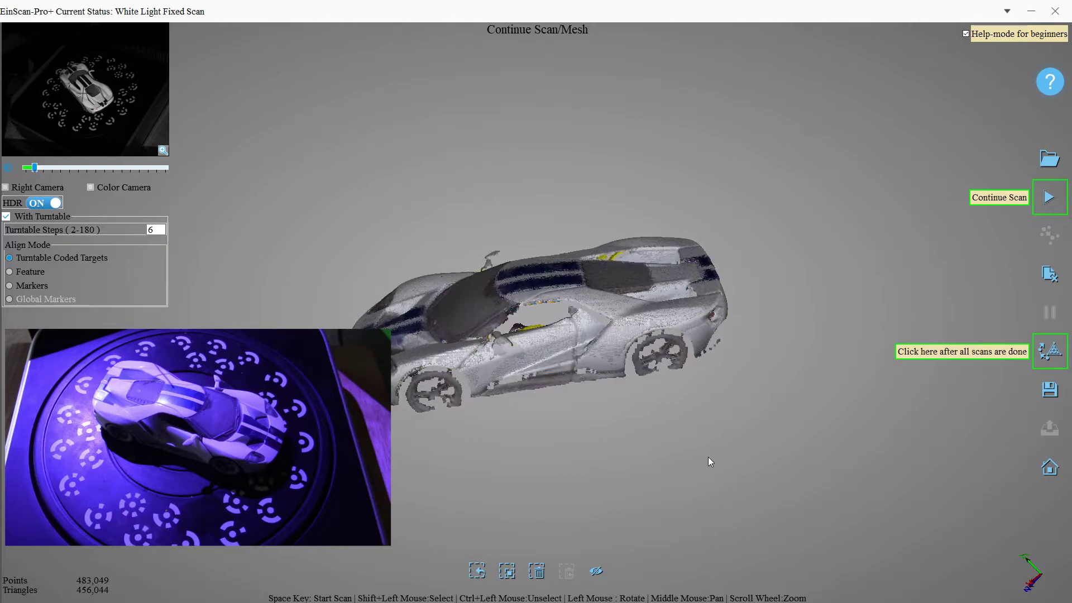
click(1050, 199)
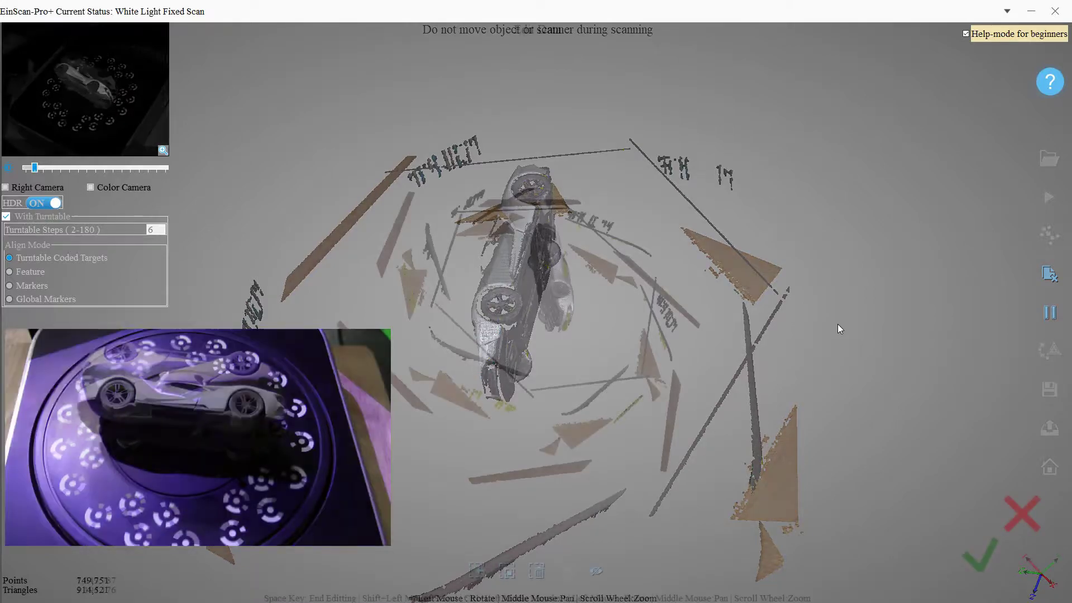
drag(668, 341, 592, 116)
Lasso and delete the turntable points under the car in the second scan
scroll(519, 258, up, 3)
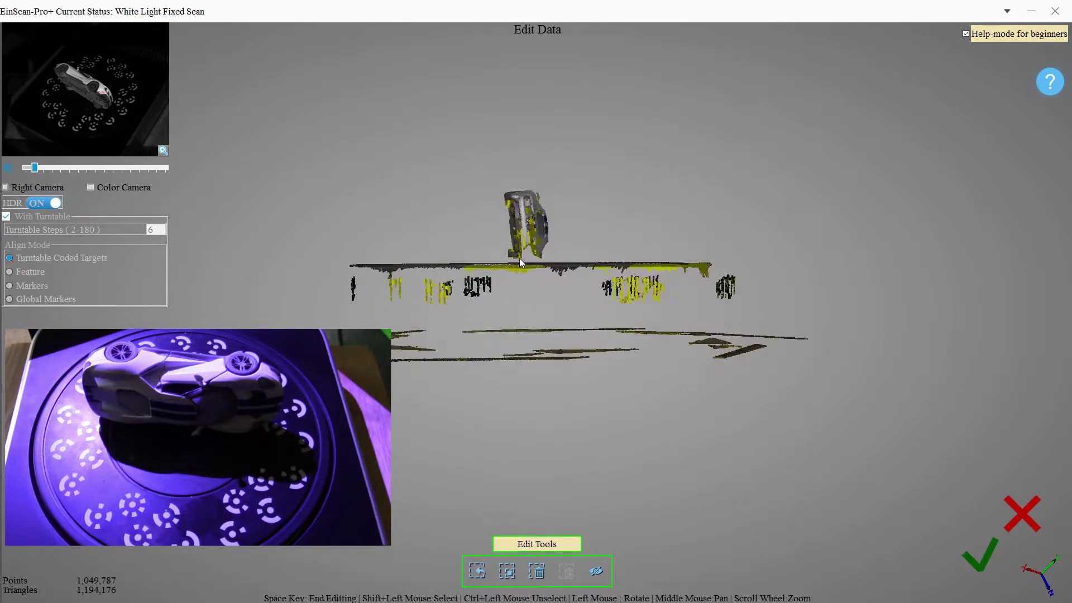
drag(526, 268, 529, 283)
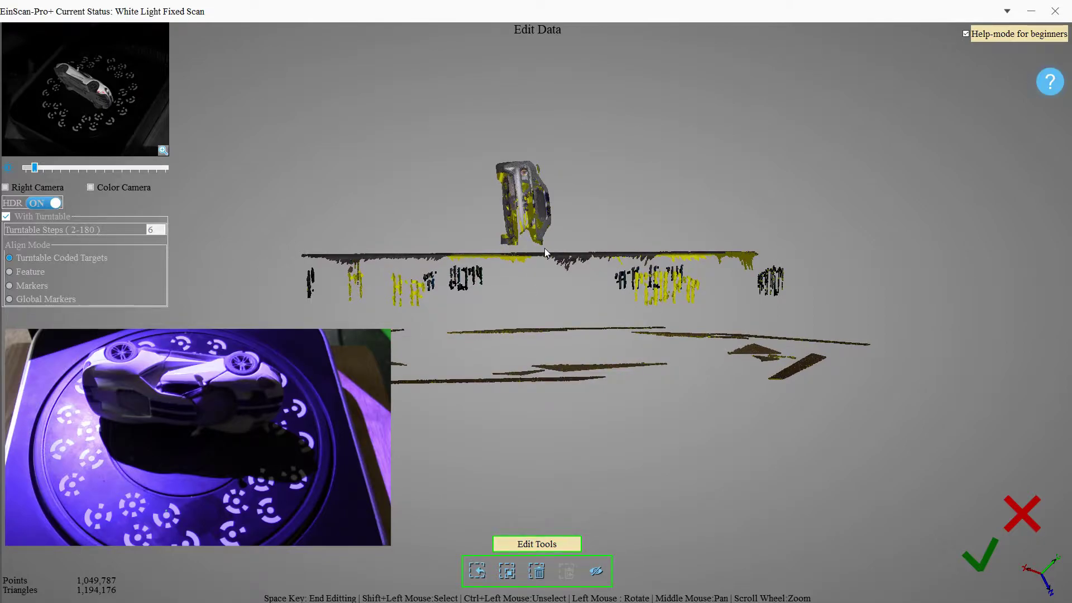
mouse_move(542, 247)
shift+mouse_down()
mouse_move(1056, 324)
mouse_move(251, 329)
mouse_move(353, 233)
shift+mouse_up()
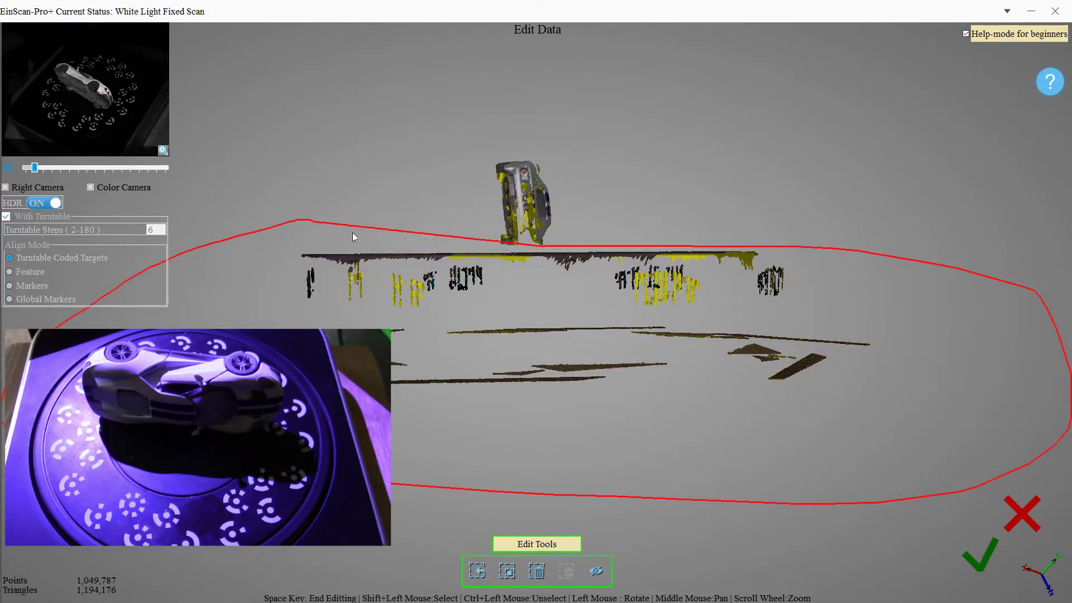
shift+drag(498, 239, 507, 250)
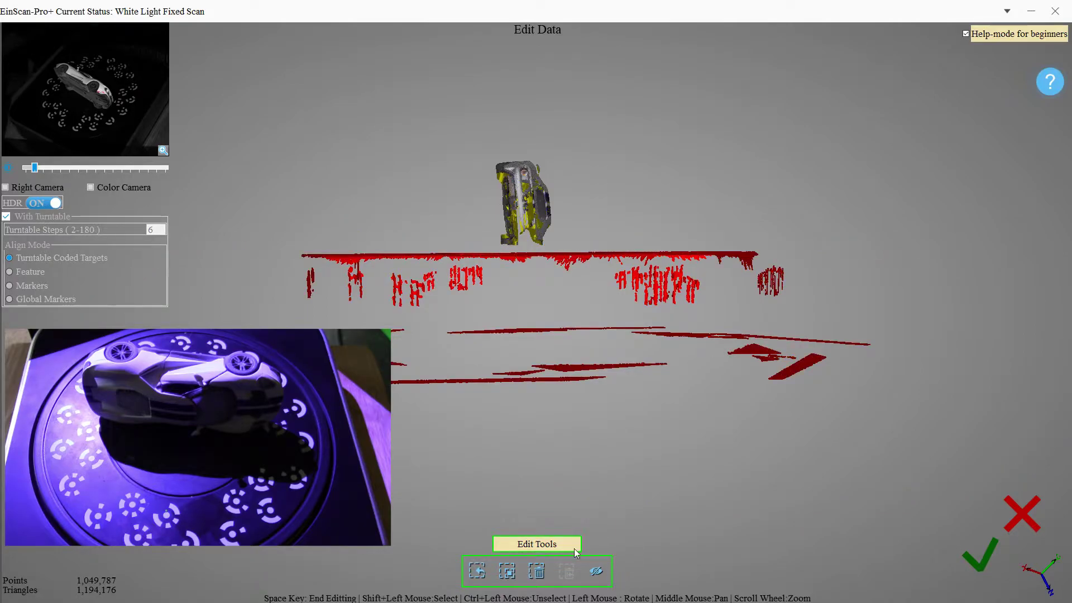
click(538, 571)
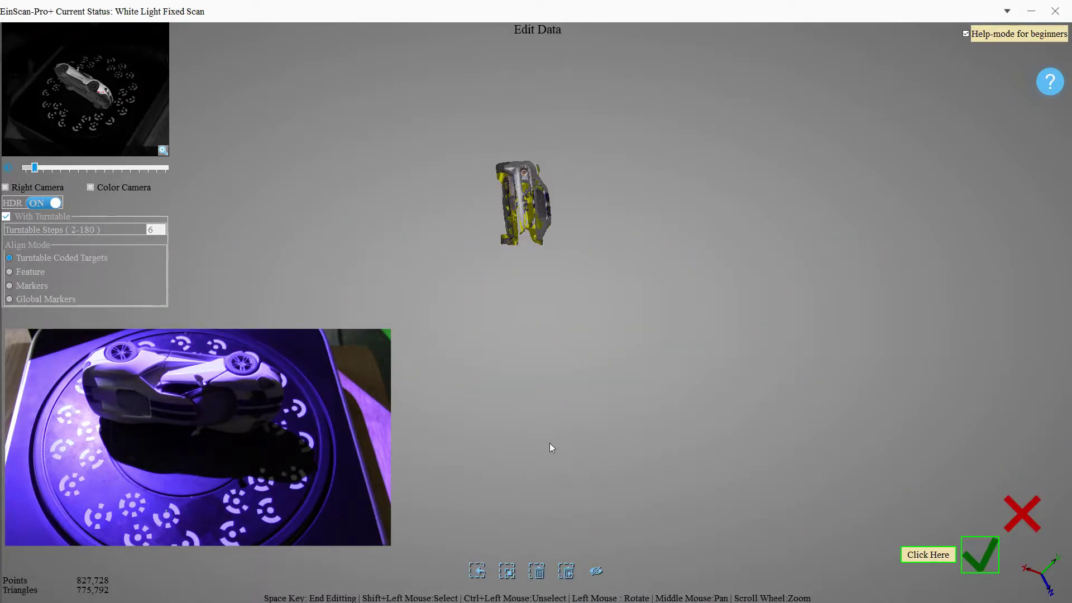
Accept the edit to group-align both scans, then scan the car underside-up
click(978, 556)
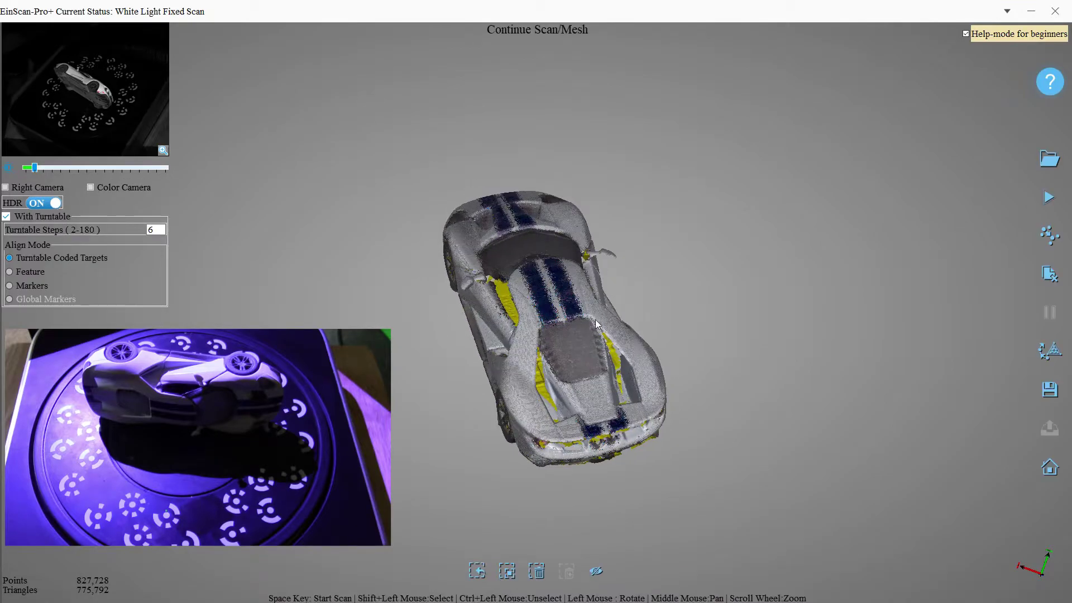
drag(581, 312, 758, 361)
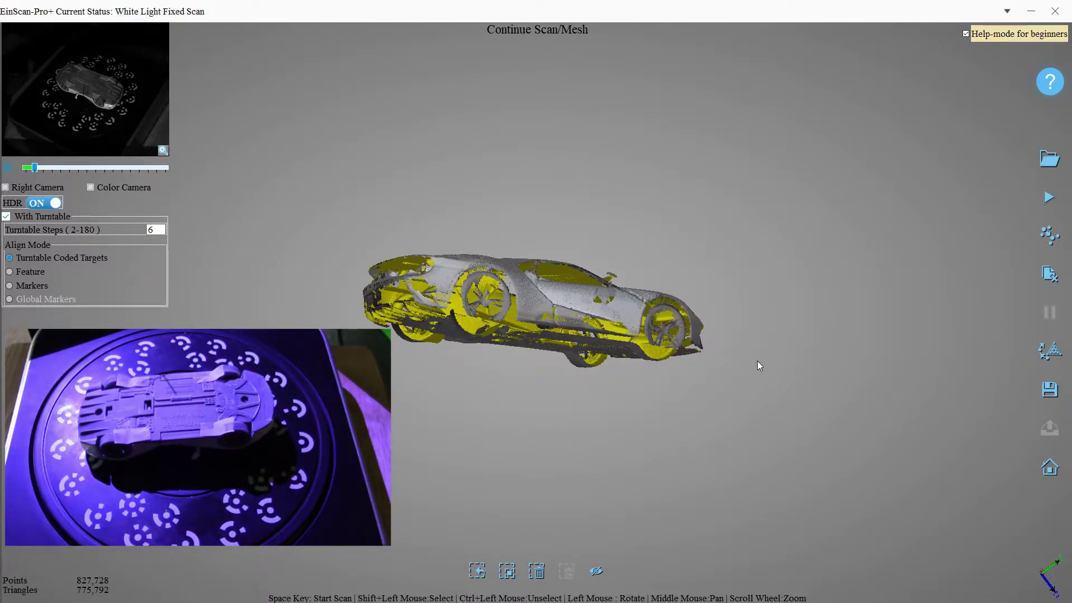
click(1050, 198)
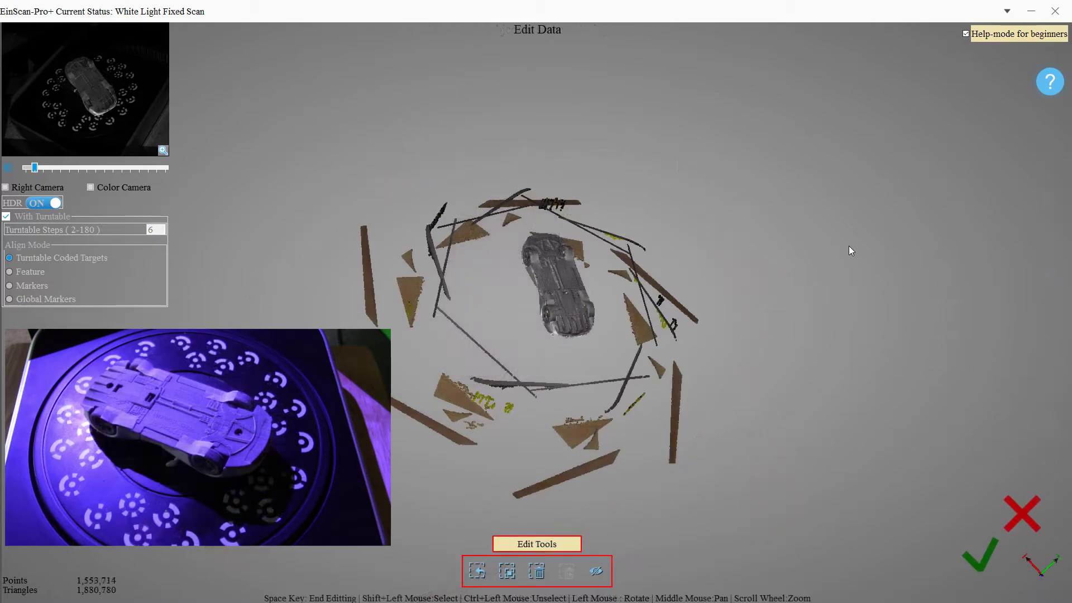
Delete the turntable and background points around the underside scan and start group alignment
drag(848, 246, 410, 174)
scroll(590, 289, up, 8)
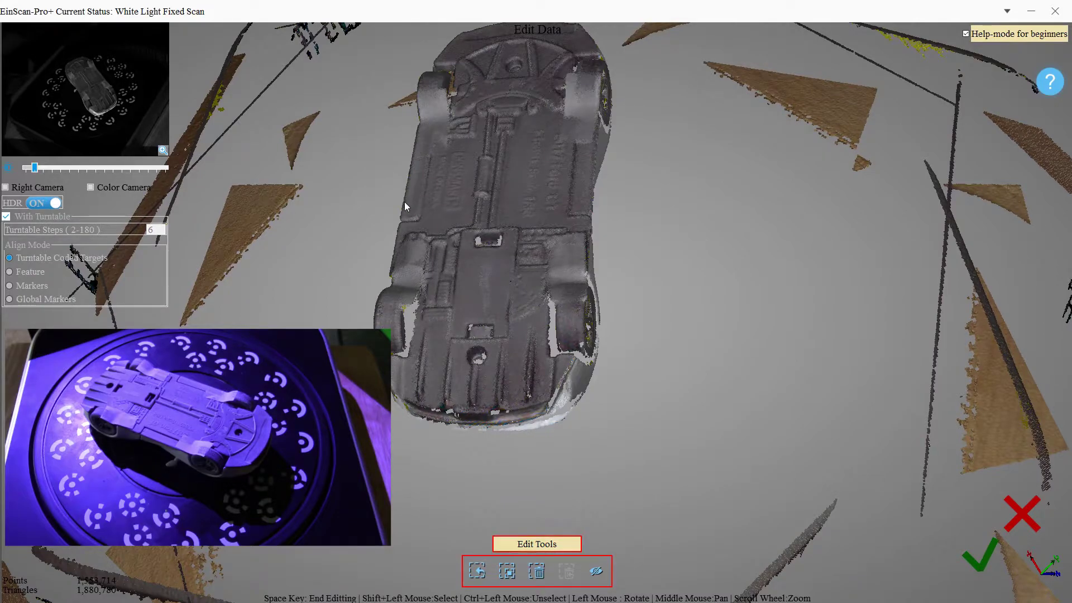
drag(489, 330, 511, 82)
scroll(603, 287, down, 6)
mouse_move(591, 234)
shift+mouse_down()
mouse_move(985, 222)
mouse_move(913, 498)
mouse_move(393, 521)
mouse_move(3, 409)
mouse_move(284, 206)
shift+mouse_up()
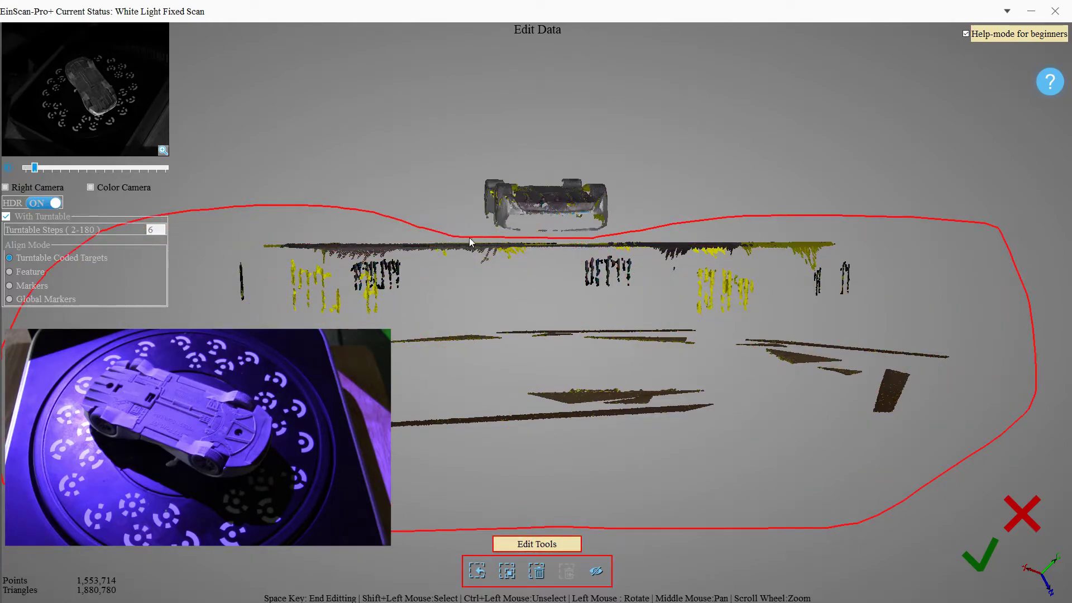
shift+drag(479, 240, 484, 240)
click(537, 575)
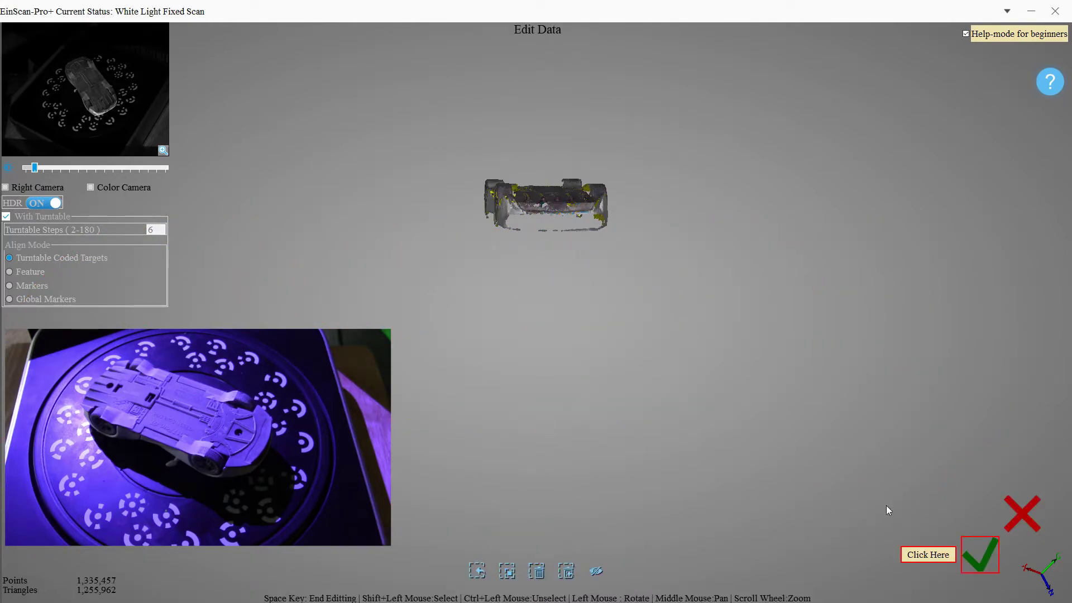
click(981, 561)
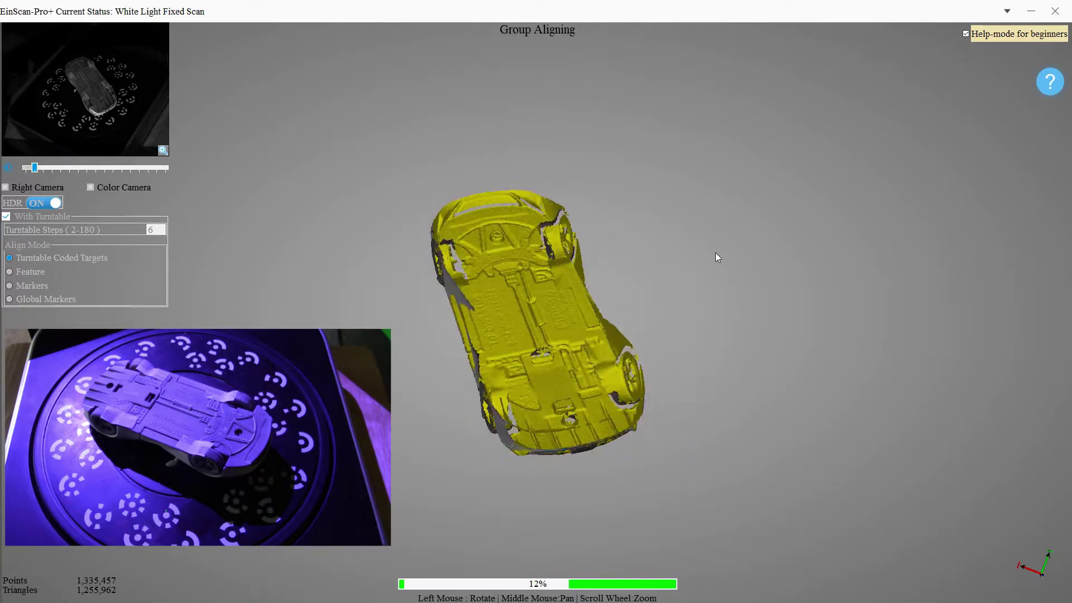
drag(506, 343, 719, 535)
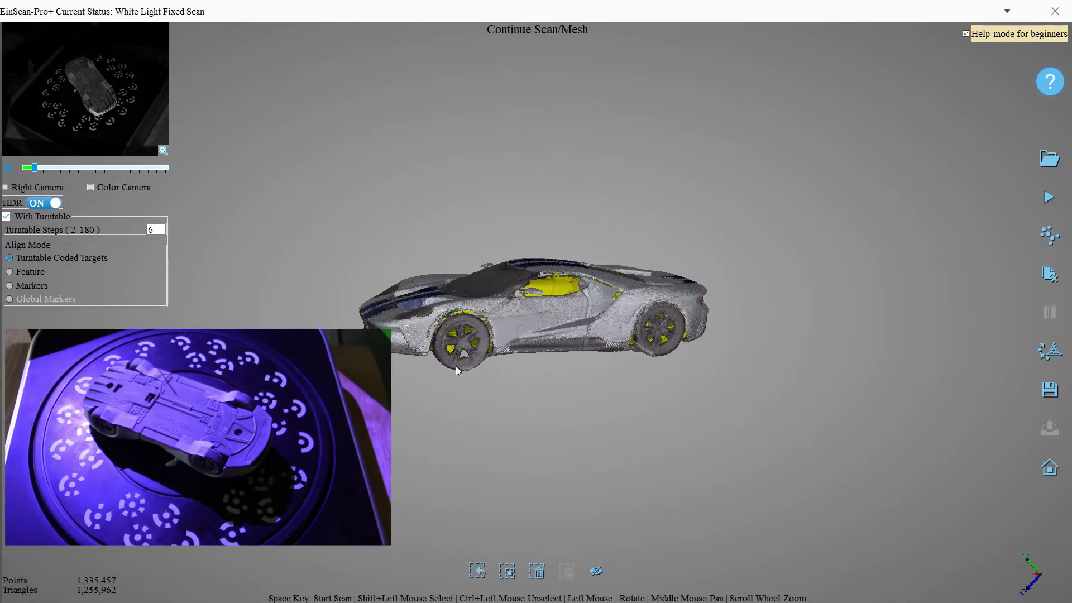
drag(456, 367, 504, 335)
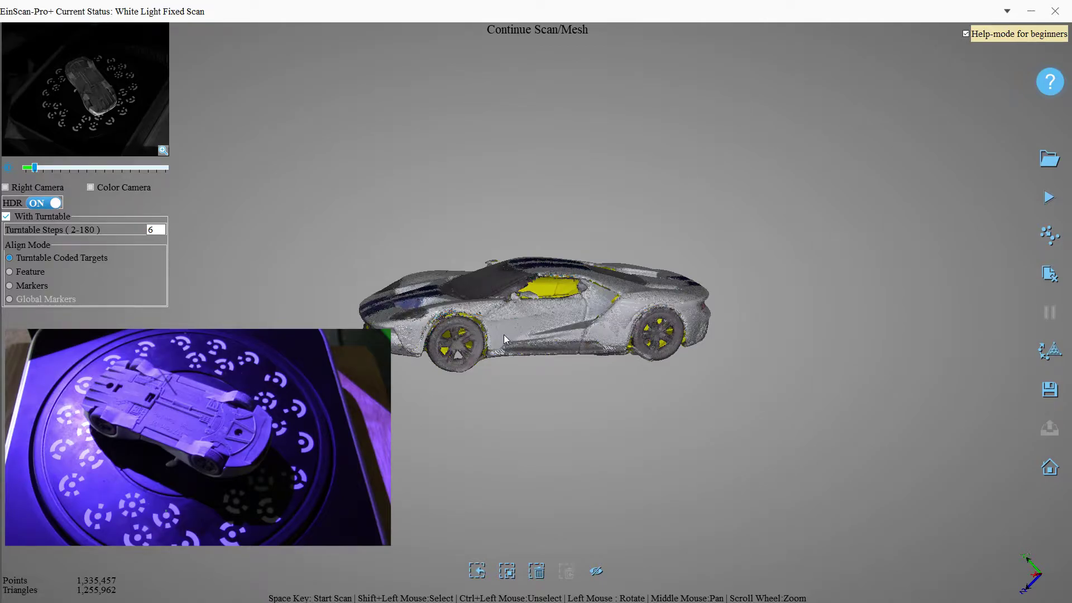
drag(504, 334, 503, 277)
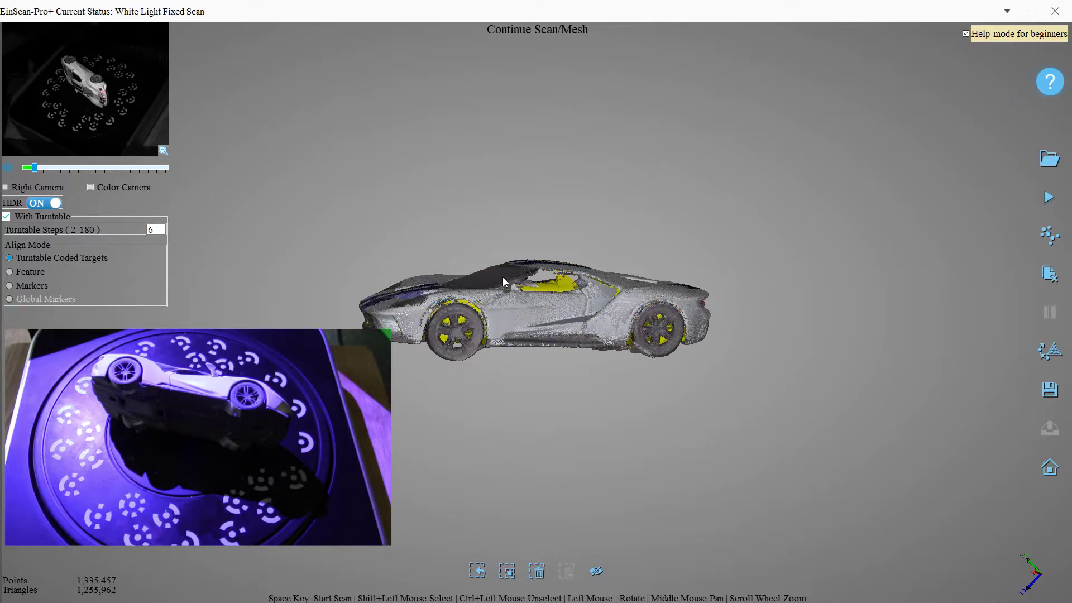
drag(503, 277, 453, 385)
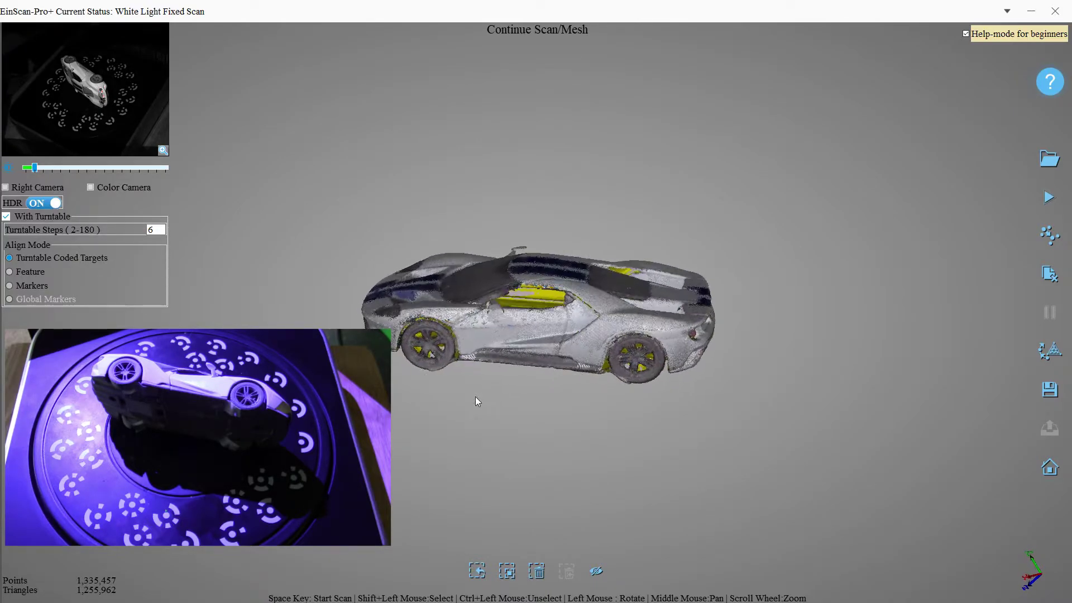
drag(476, 401, 479, 425)
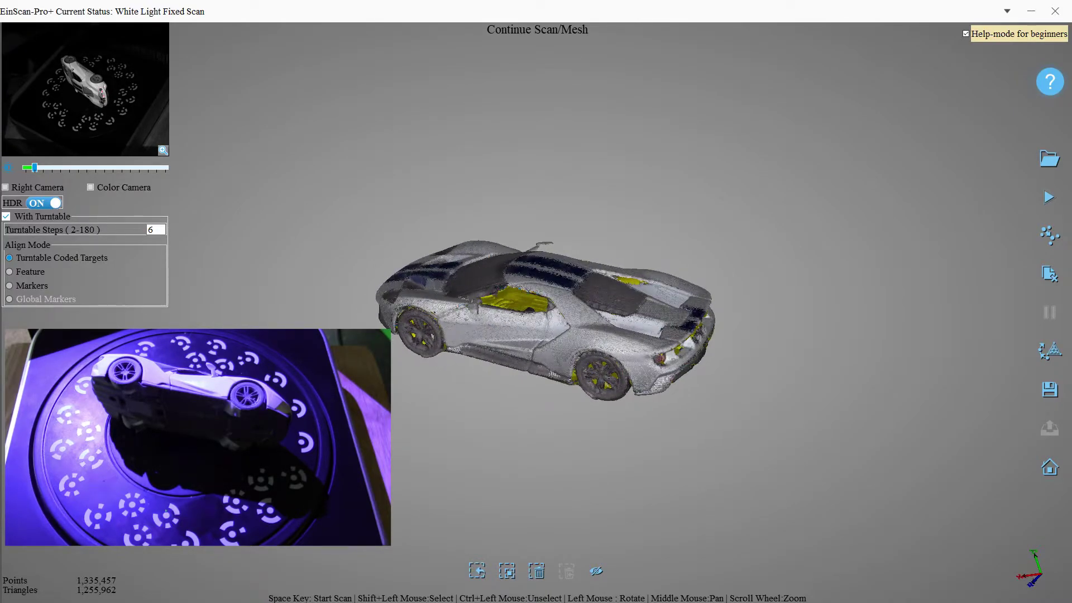
click(1055, 199)
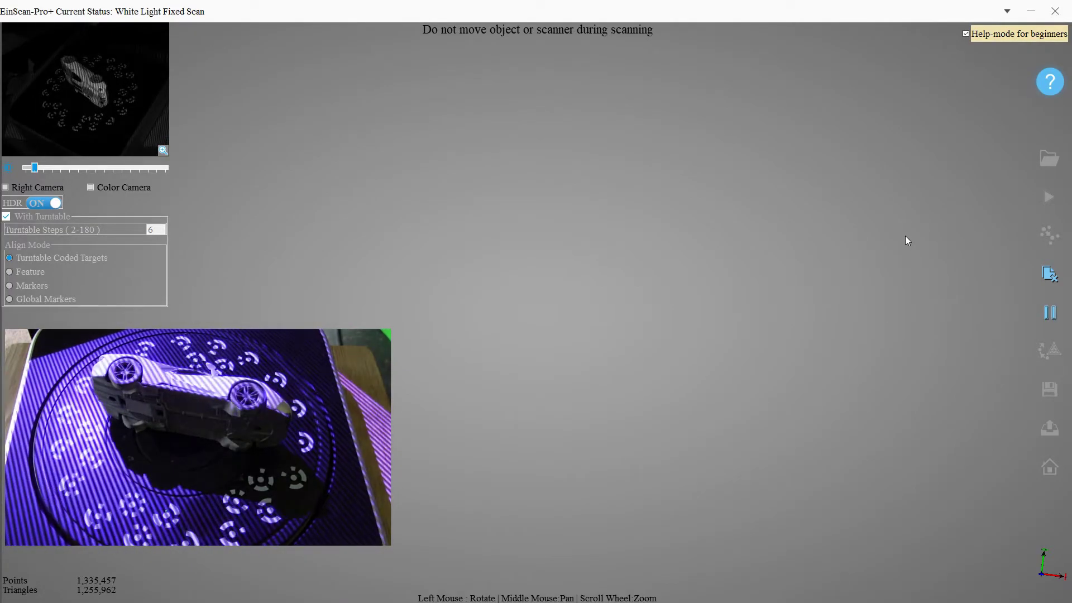
Delete the turntable points under the car in the fourth scan
mouse_move(906, 235)
mouse_down()
mouse_move(680, 281)
mouse_move(629, 279)
mouse_move(594, 193)
mouse_move(562, 234)
mouse_move(561, 222)
mouse_move(827, 233)
mouse_move(723, 469)
mouse_move(336, 447)
mouse_move(133, 289)
mouse_move(347, 232)
mouse_up()
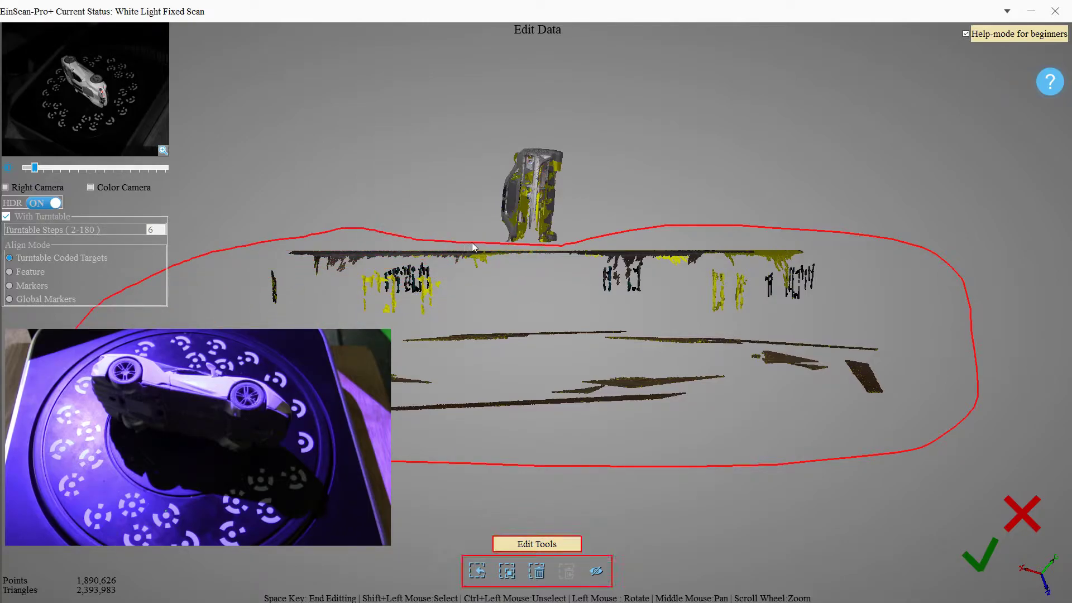
shift+drag(484, 246, 484, 246)
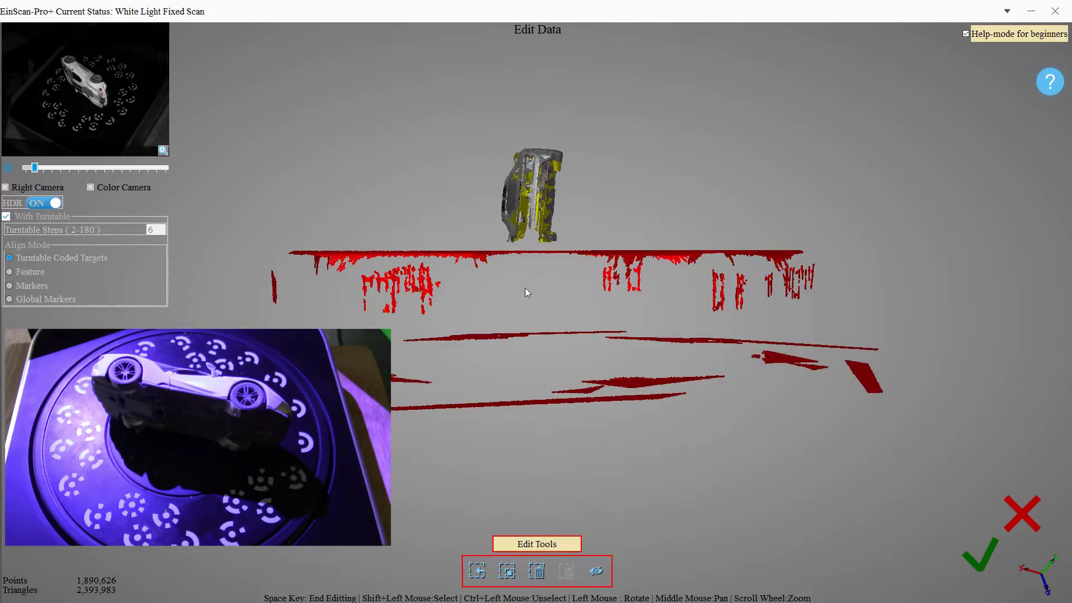
click(537, 572)
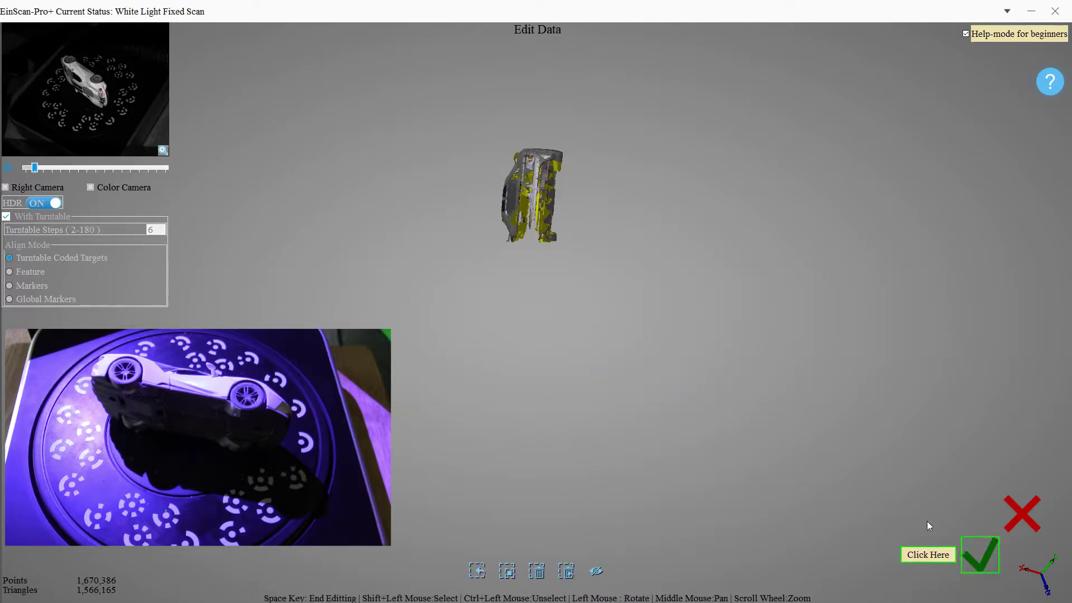
Group-align the fourth scan and view the merged car from front and side
click(972, 557)
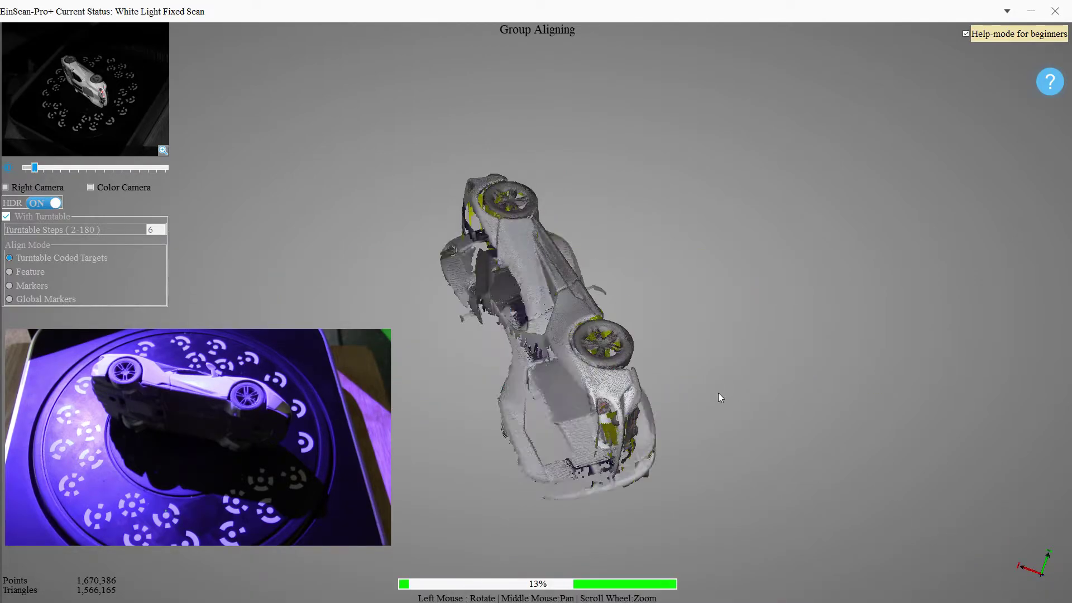
drag(586, 381, 468, 322)
drag(561, 294, 694, 356)
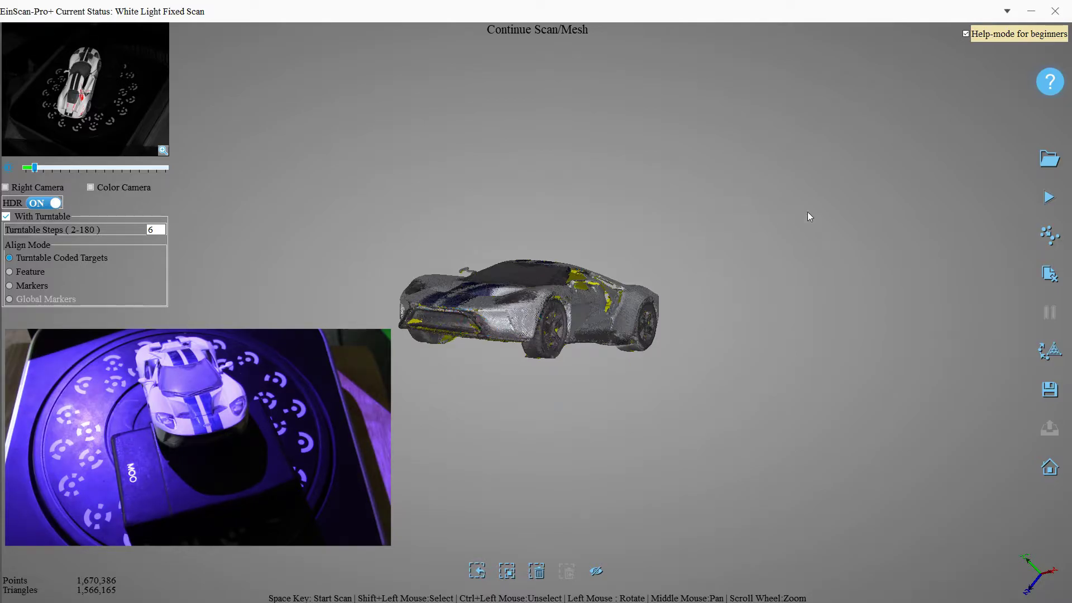
Run a fifth turntable scan with the car raised on a box
click(1050, 199)
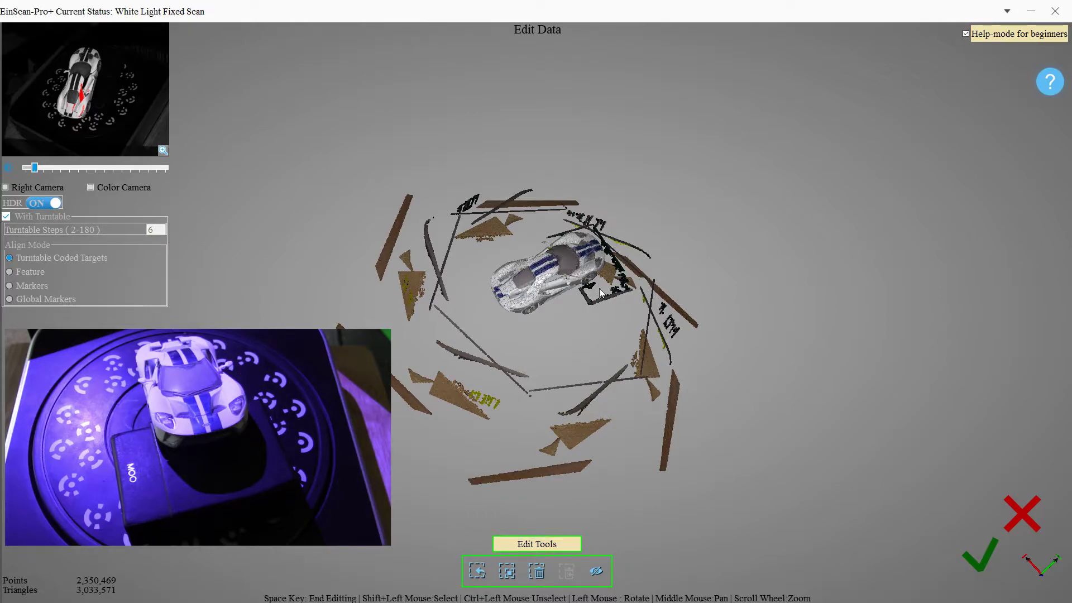
scroll(602, 302, up, 5)
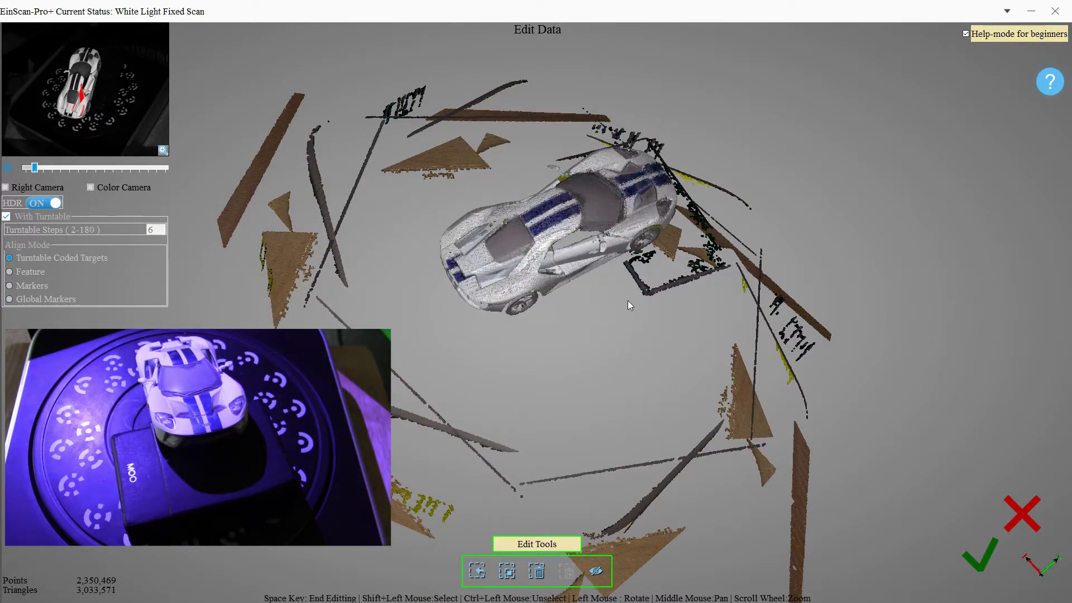
From a side view, lasso and delete the platform points
drag(628, 305, 409, 176)
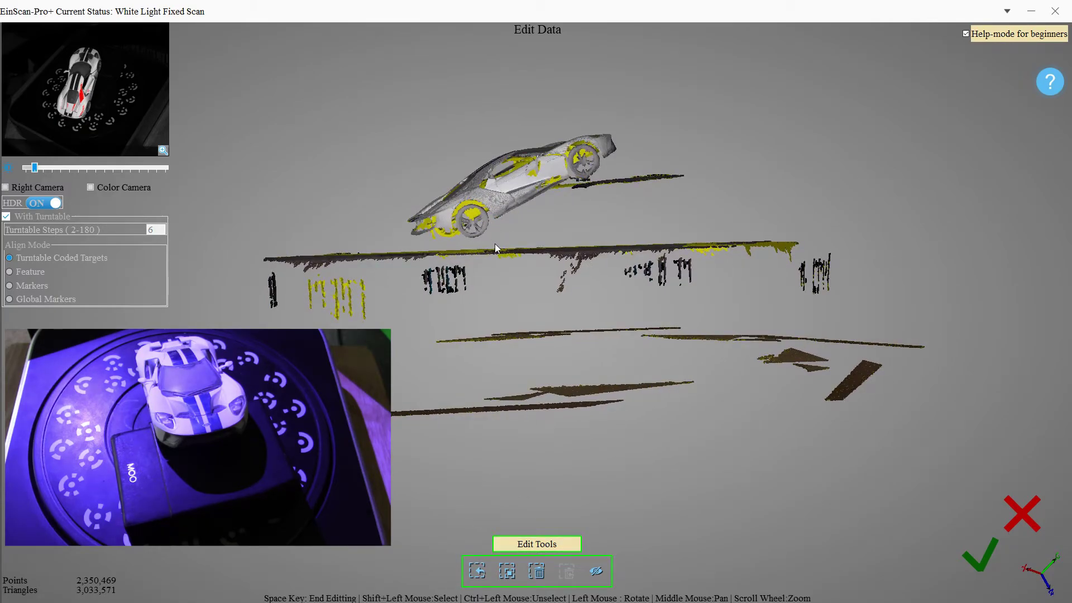
mouse_move(495, 246)
shift+mouse_down()
mouse_move(623, 234)
mouse_move(1054, 297)
mouse_move(394, 486)
shift+mouse_up()
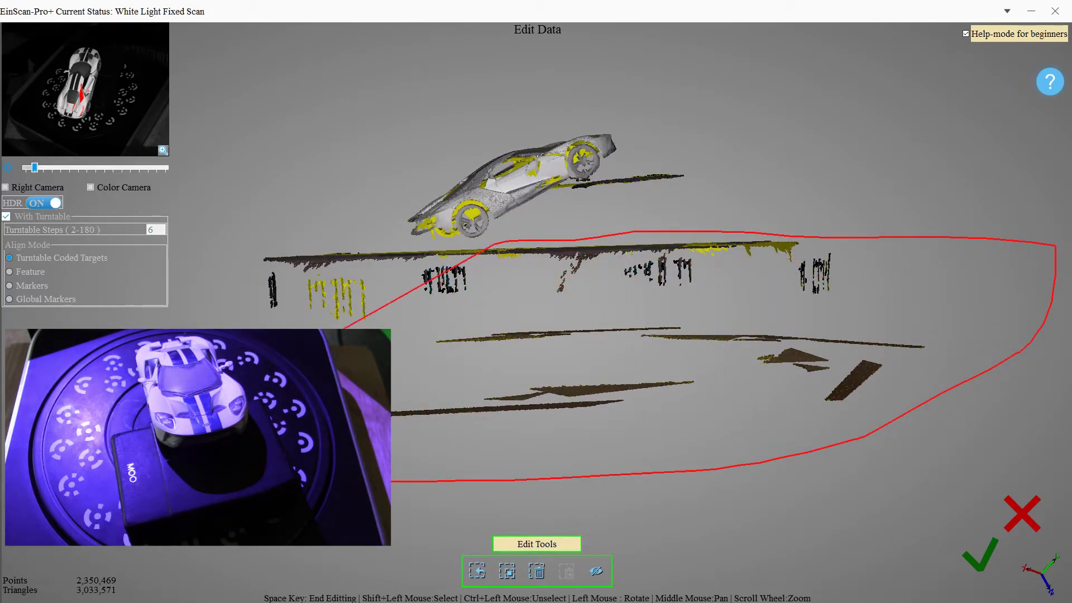
mouse_move(343, 327)
shift+mouse_down()
mouse_move(172, 283)
mouse_move(254, 258)
shift+mouse_up()
shift+drag(333, 253, 341, 249)
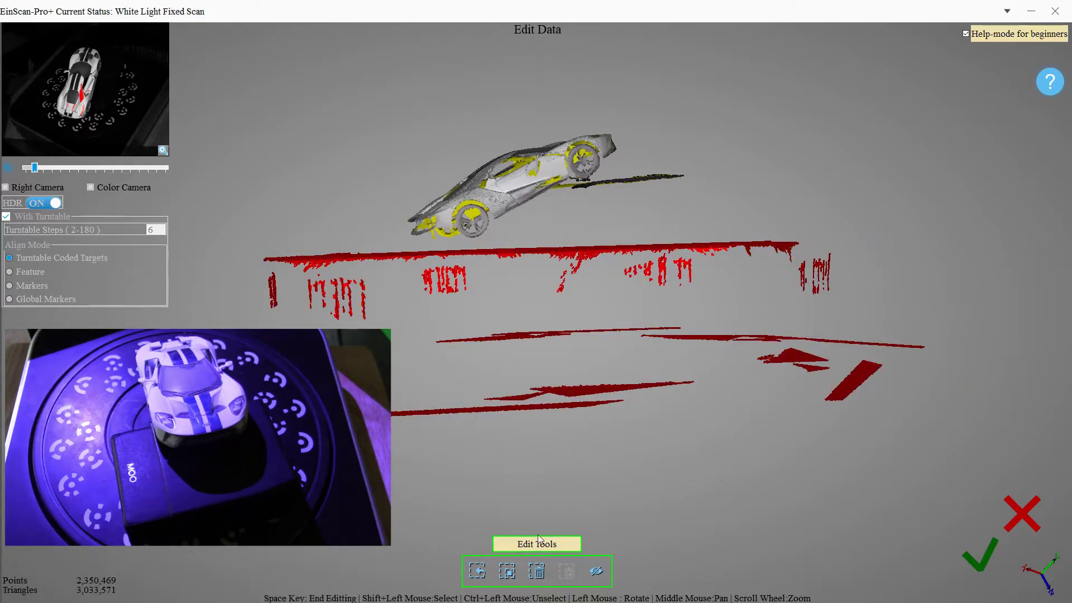
click(537, 572)
Delete the leftover base rim points and a stray fragment, then check for leftovers
drag(602, 261, 701, 296)
scroll(699, 297, up, 3)
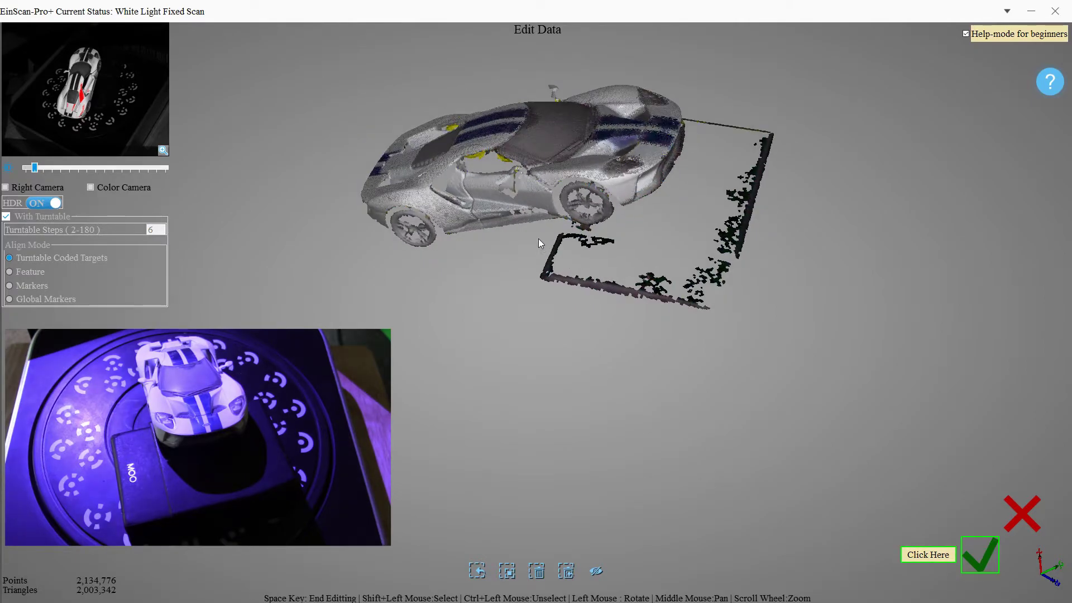
drag(538, 239, 569, 232)
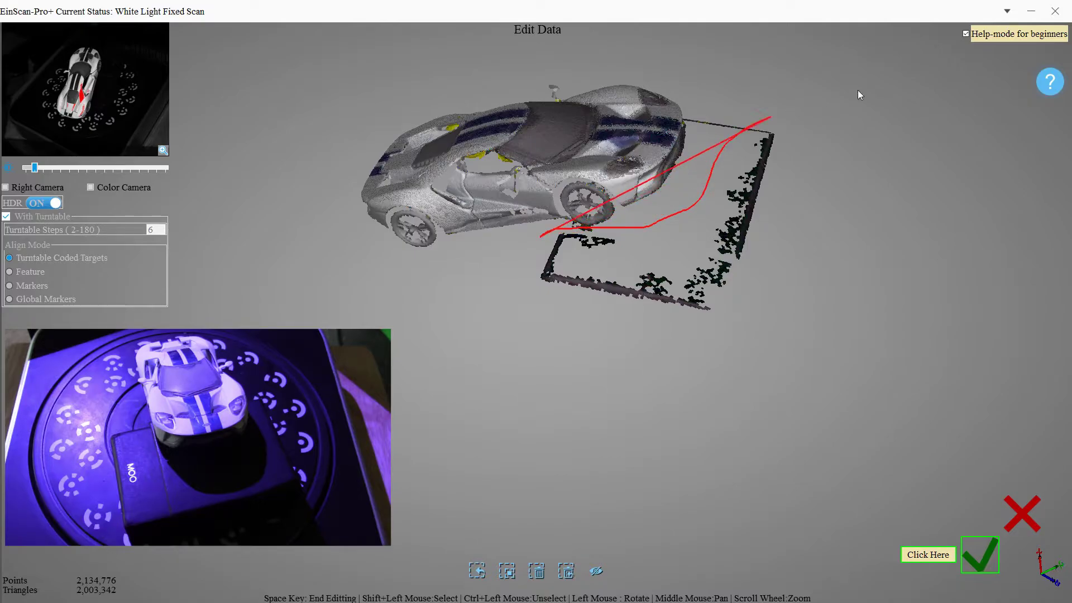
shift+drag(860, 95, 635, 448)
shift+drag(523, 278, 526, 267)
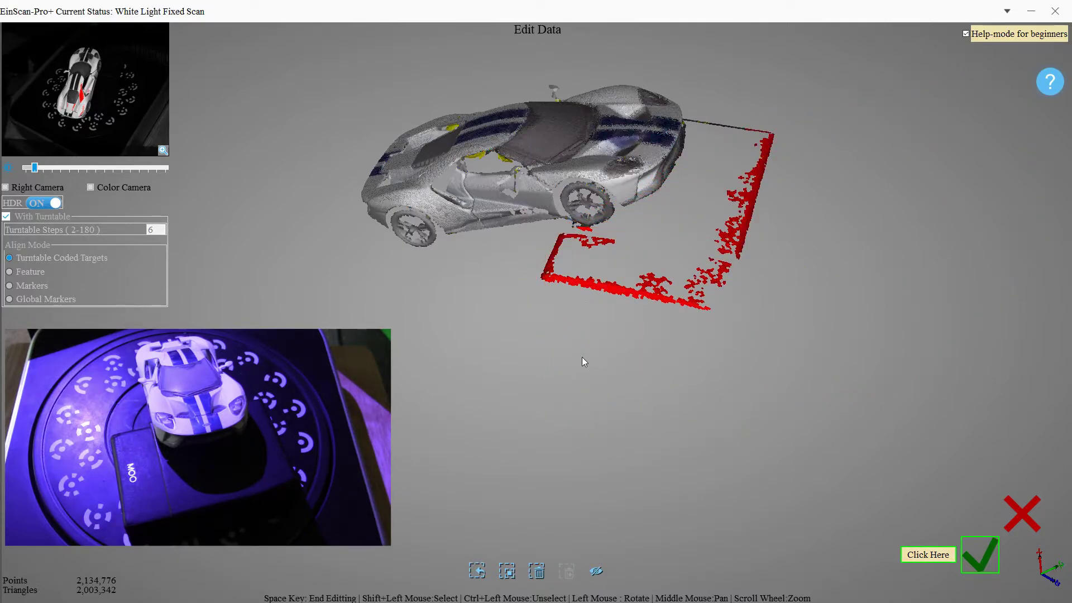
click(531, 578)
drag(732, 419, 516, 294)
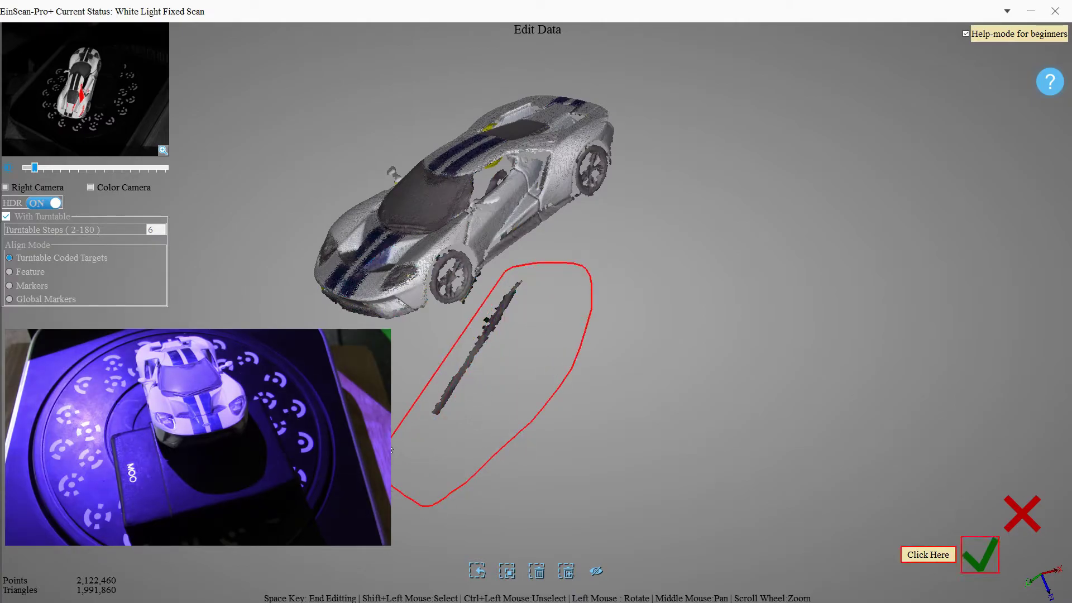
click(538, 575)
drag(580, 337, 518, 450)
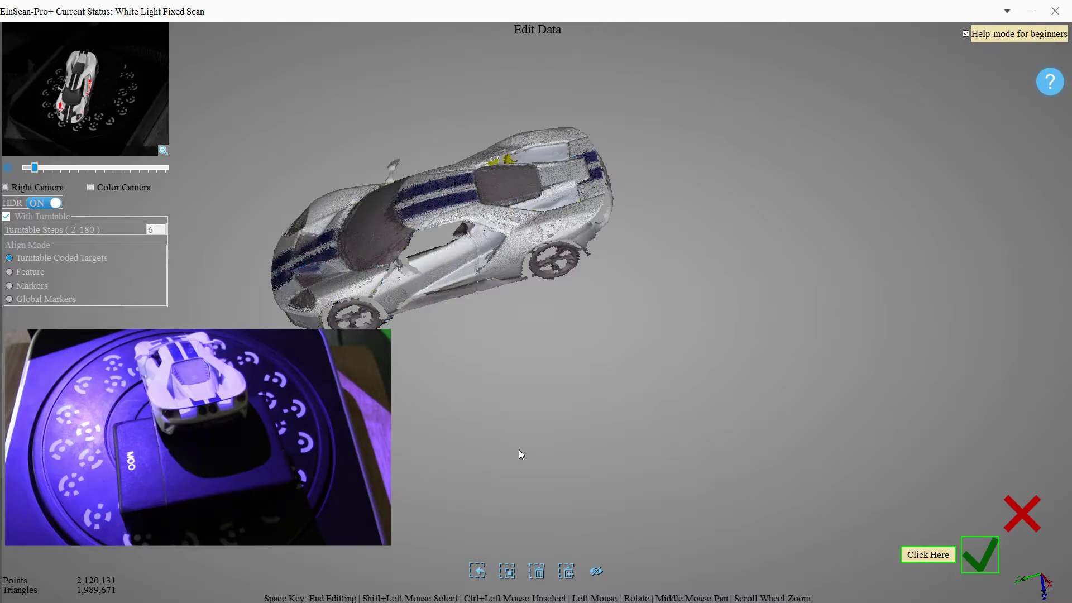
Align the cleaned top-side scan with the earlier scans, inspect the car, and begin the sixth scan
click(972, 556)
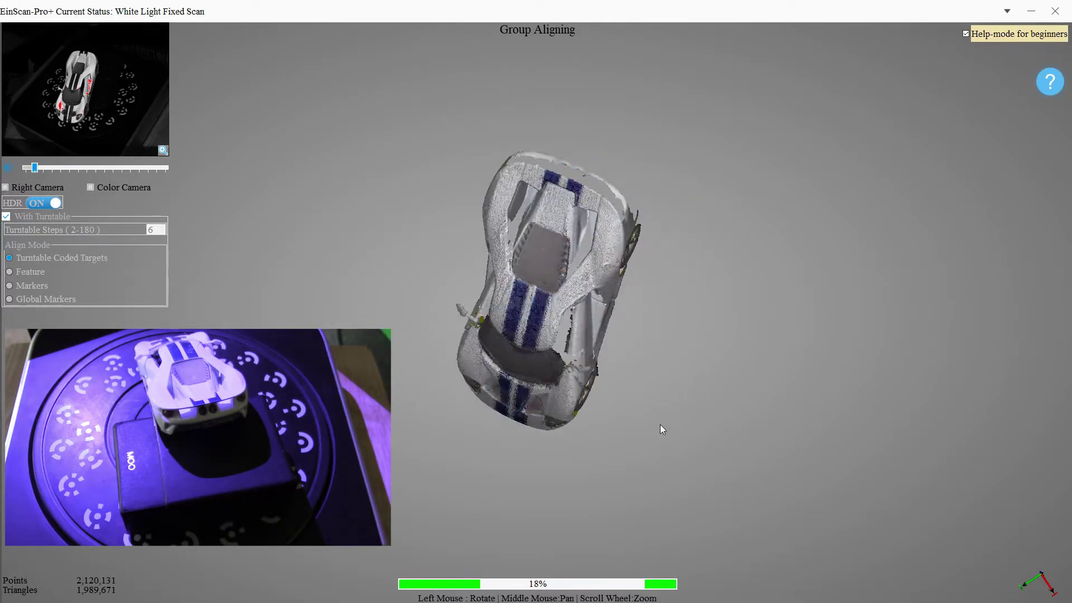
drag(662, 435, 517, 358)
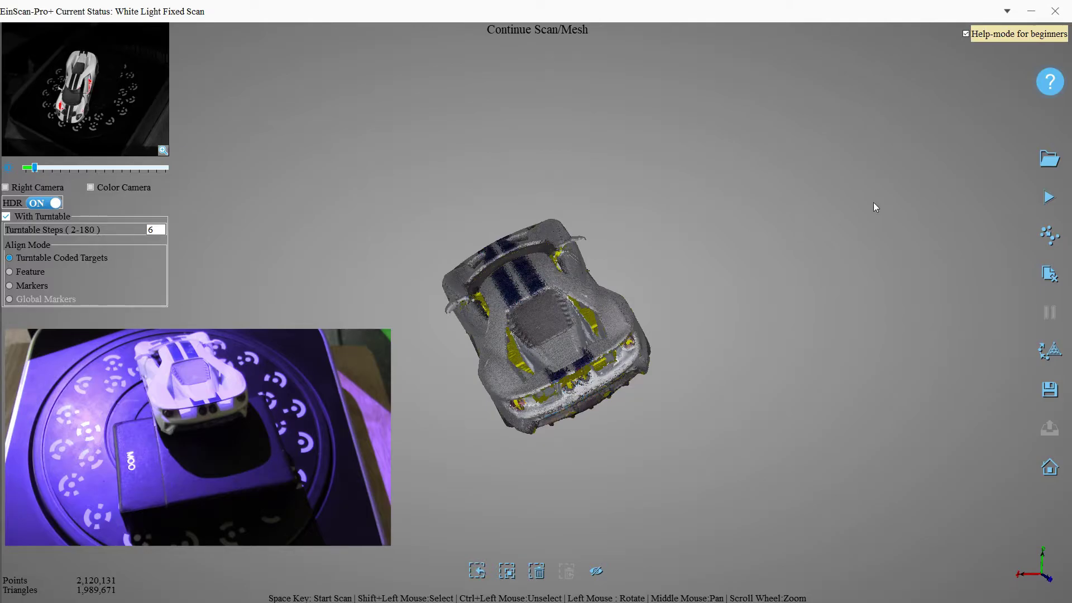
click(1049, 199)
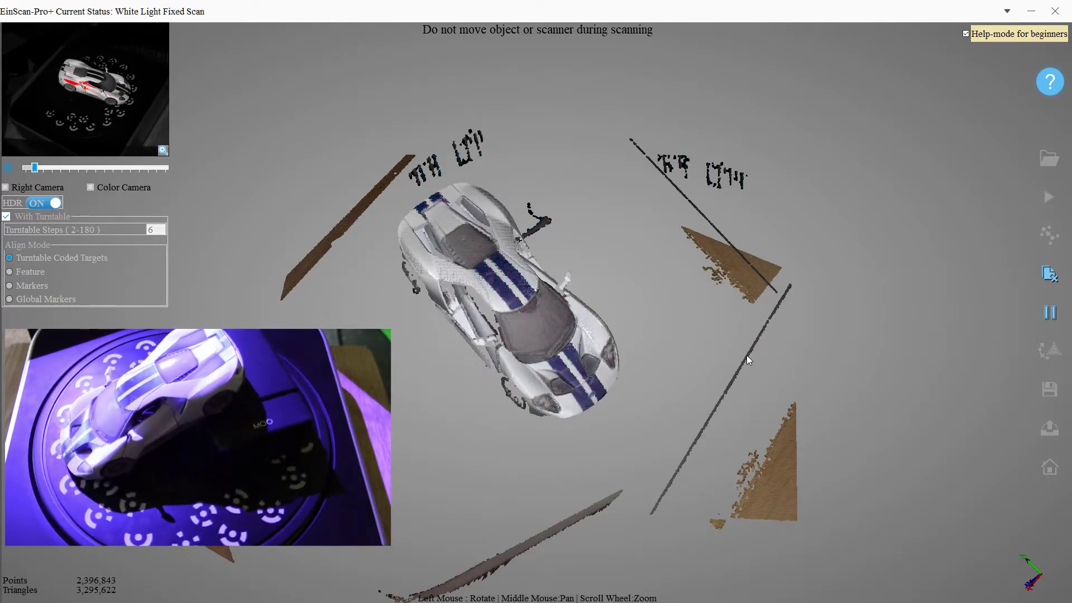
Inspect the completed sixth turntable scan of the car in Edit Data mode
scroll(642, 384, up, 5)
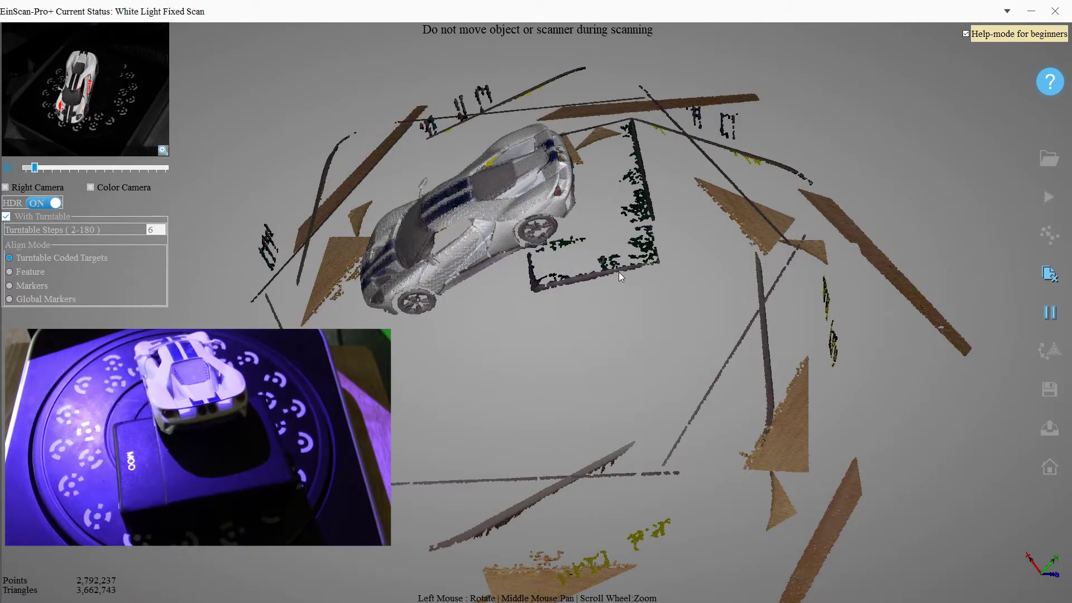
drag(552, 302, 508, 226)
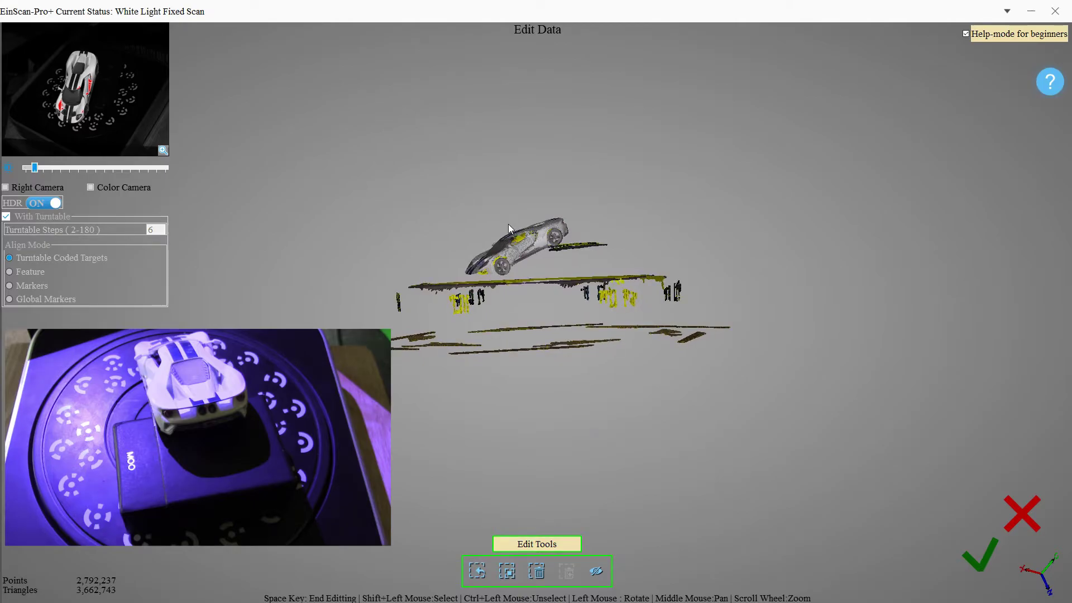
Lasso and delete the turntable points under the car
scroll(533, 302, up, 3)
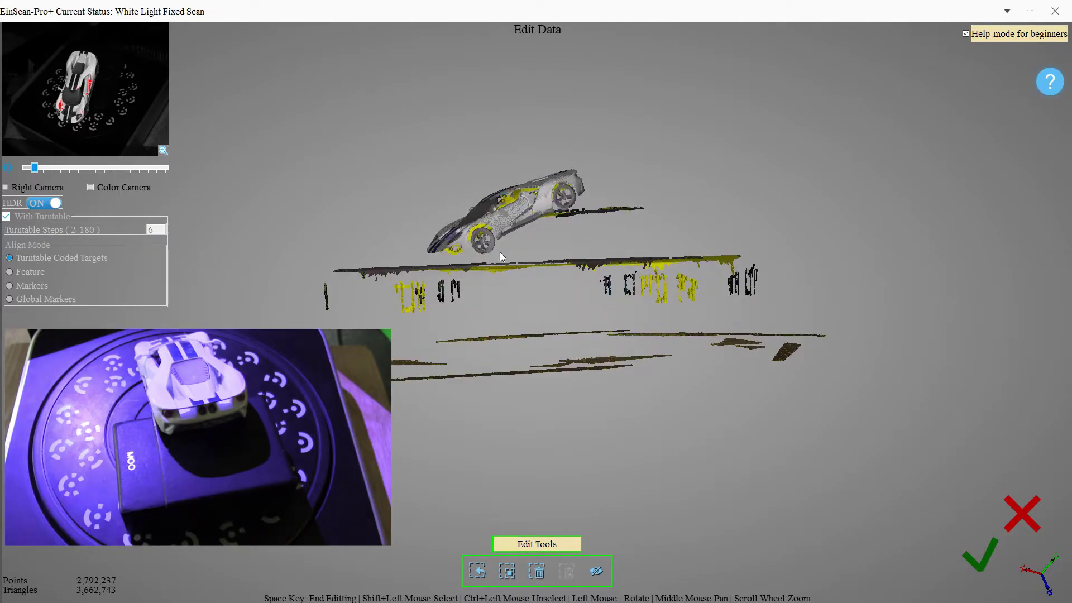
mouse_move(501, 252)
shift+mouse_down()
mouse_move(801, 223)
mouse_move(858, 389)
mouse_move(776, 413)
mouse_move(262, 265)
mouse_move(443, 260)
shift+mouse_up()
mouse_move(560, 229)
shift+mouse_down()
mouse_move(605, 189)
mouse_move(672, 193)
mouse_move(634, 243)
shift+mouse_up()
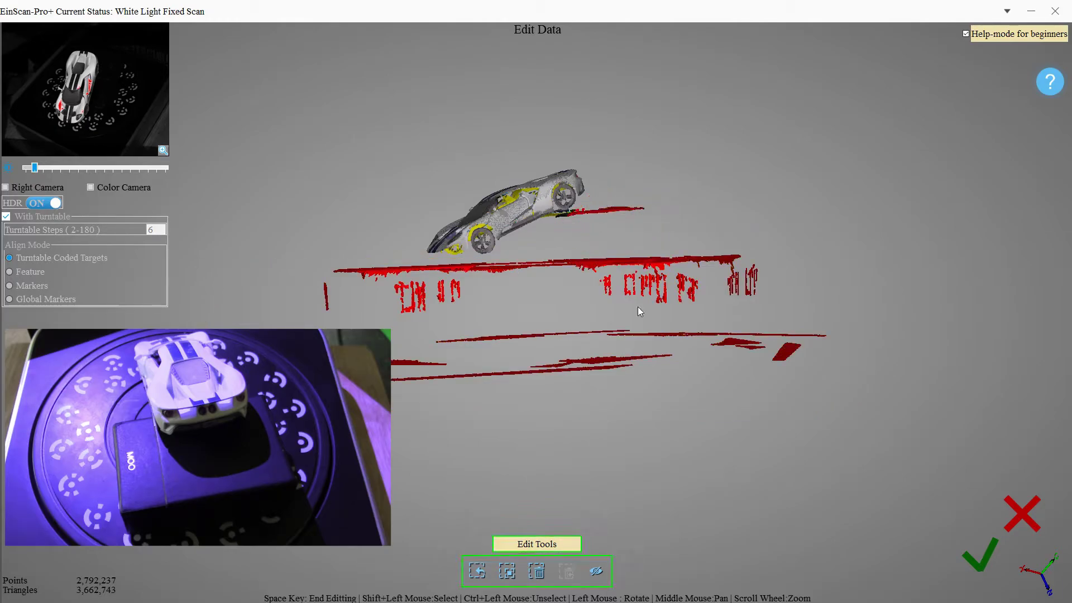
click(537, 570)
Delete the stand and thin floating fragment under the chassis, then align the scan into the model
drag(602, 307, 591, 350)
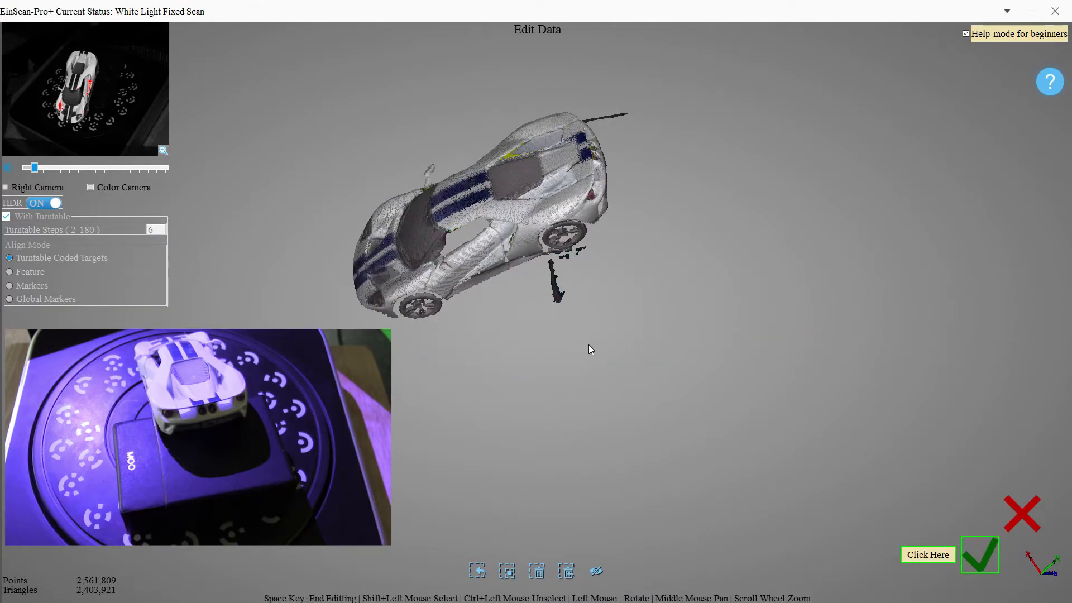
scroll(589, 350, up, 3)
scroll(589, 338, down, 3)
scroll(581, 344, up, 3)
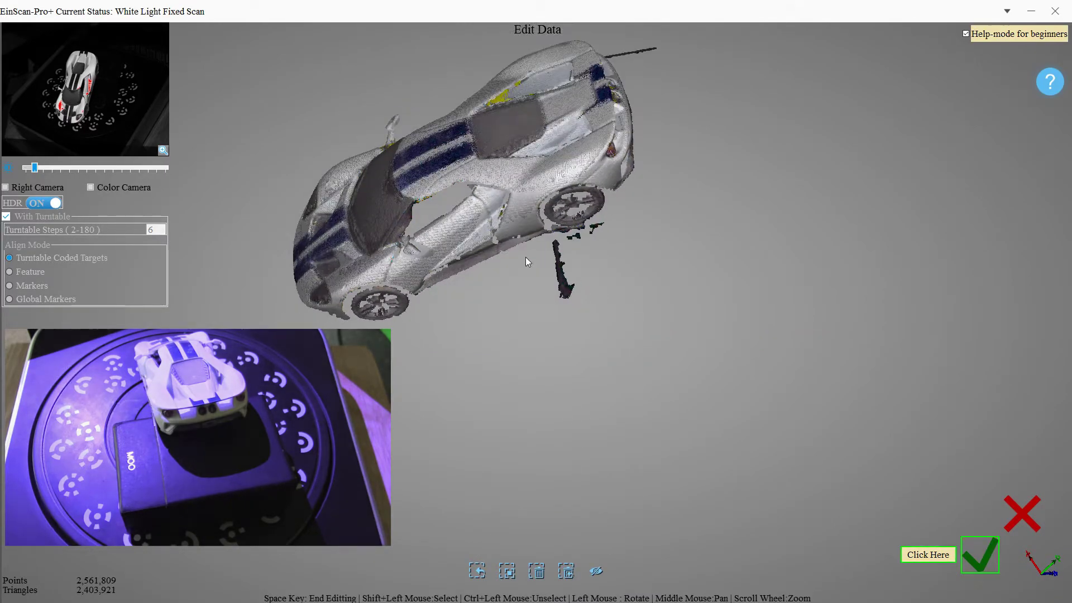
mouse_move(538, 243)
shift+mouse_down()
mouse_move(631, 216)
mouse_move(581, 351)
mouse_move(525, 346)
shift+mouse_up()
mouse_move(525, 346)
mouse_down()
mouse_move(608, 450)
mouse_move(641, 370)
mouse_up()
mouse_move(511, 168)
shift+mouse_down()
mouse_move(598, 151)
mouse_move(717, 251)
mouse_move(673, 293)
shift+mouse_up()
click(537, 571)
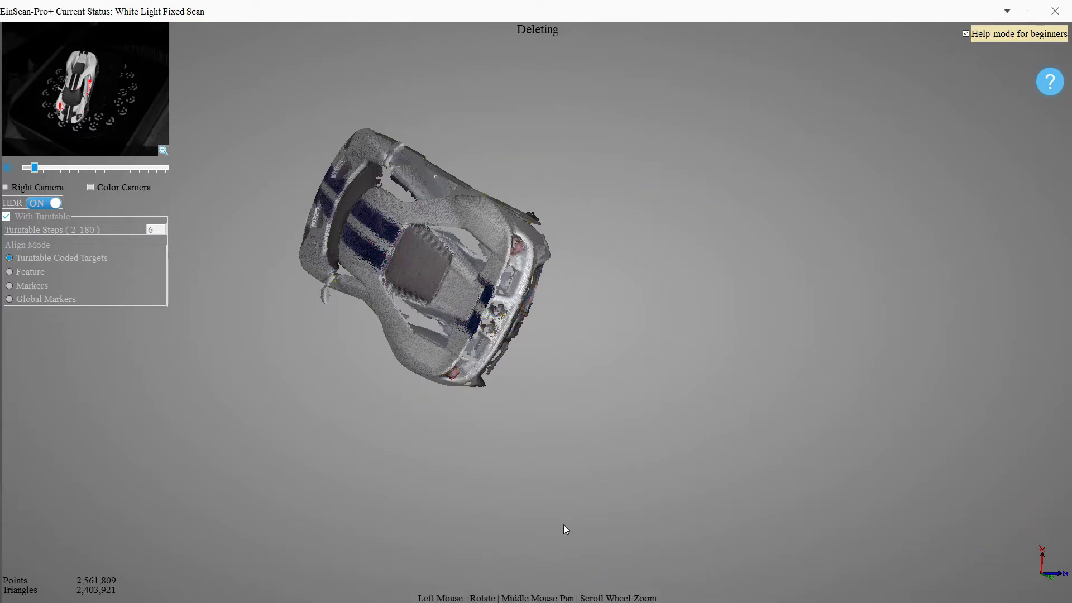
click(981, 559)
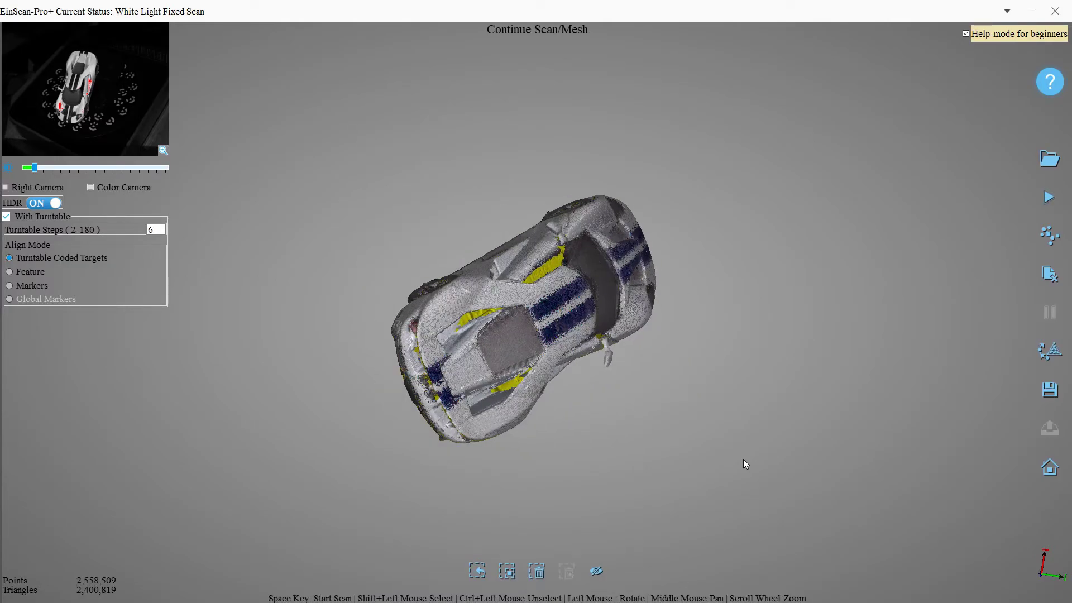
drag(656, 446, 878, 329)
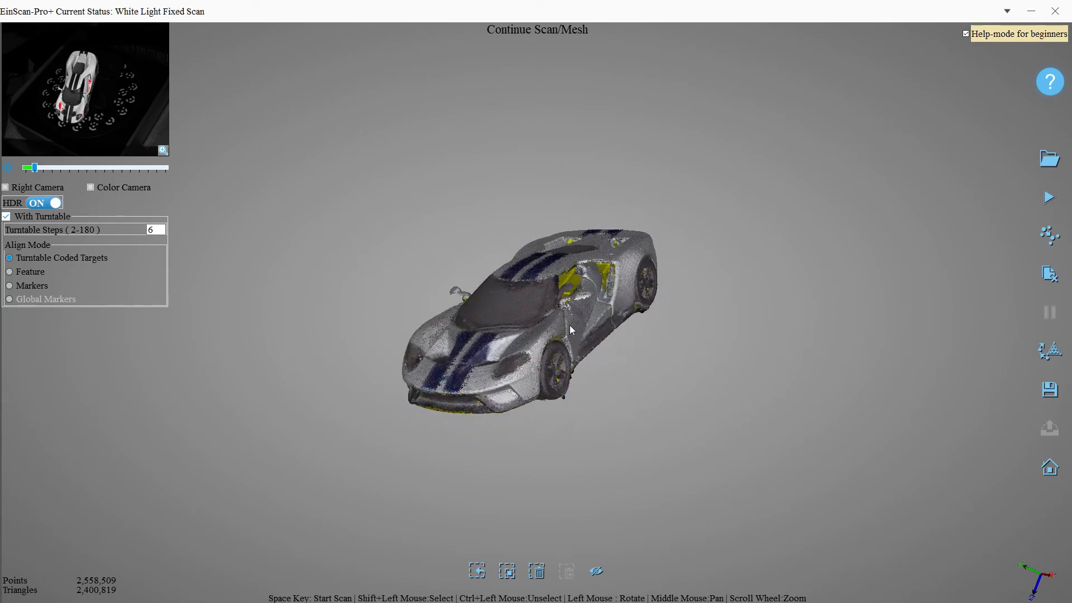
scroll(571, 329, up, 3)
drag(579, 324, 634, 455)
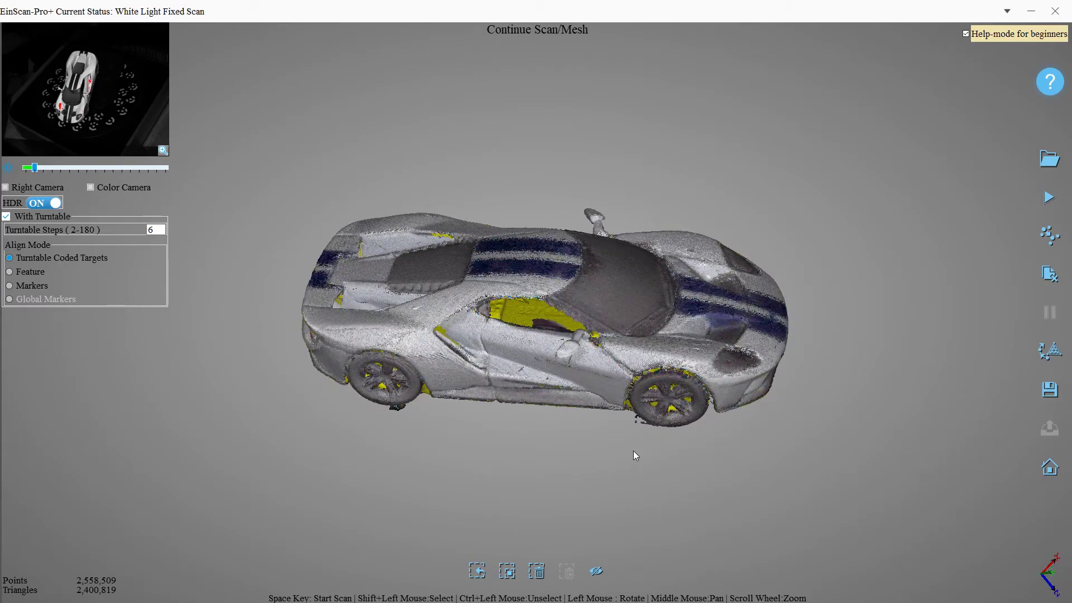
scroll(640, 430, up, 2)
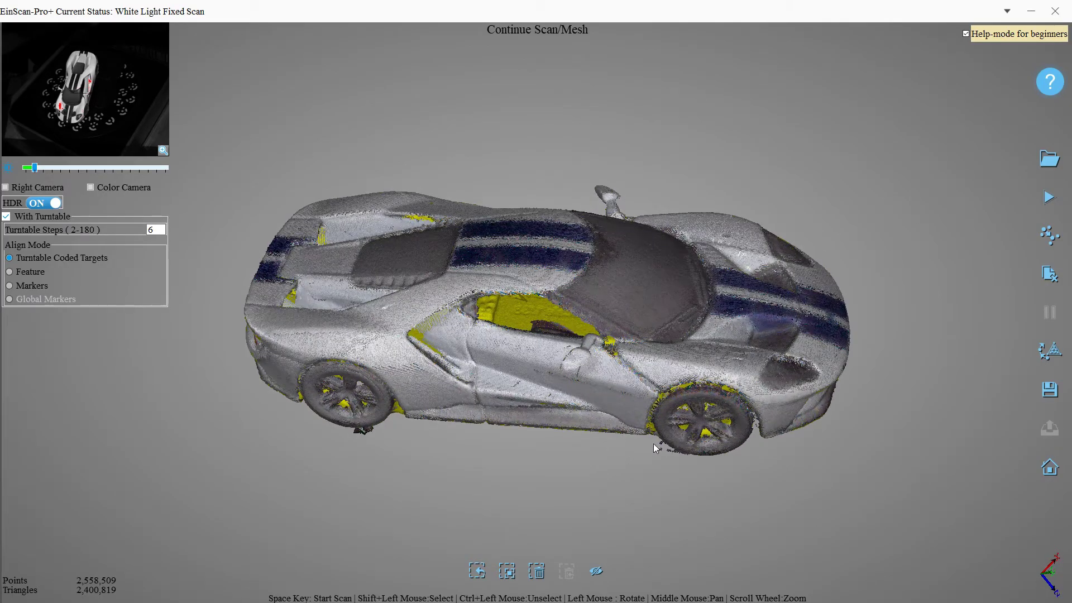
Select and delete the stray points beneath the front and rear wheels
shift+drag(656, 441, 680, 457)
shift+drag(342, 429, 359, 429)
mouse_move(377, 427)
shift+mouse_down()
mouse_move(564, 488)
mouse_move(571, 415)
mouse_move(751, 408)
mouse_move(698, 465)
mouse_move(776, 507)
mouse_move(655, 458)
shift+mouse_up()
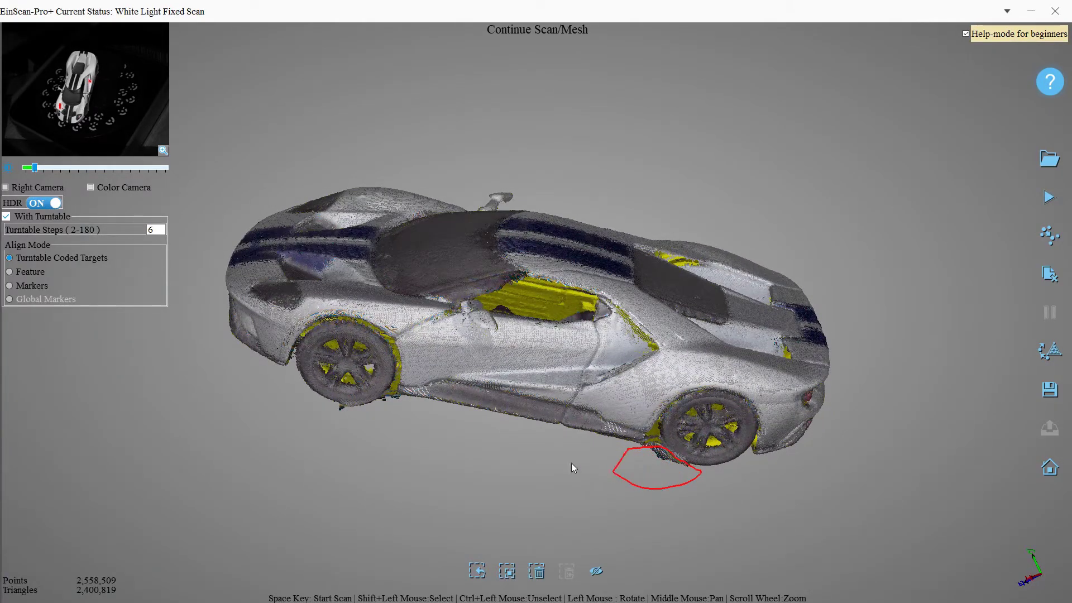
shift+drag(402, 406, 374, 404)
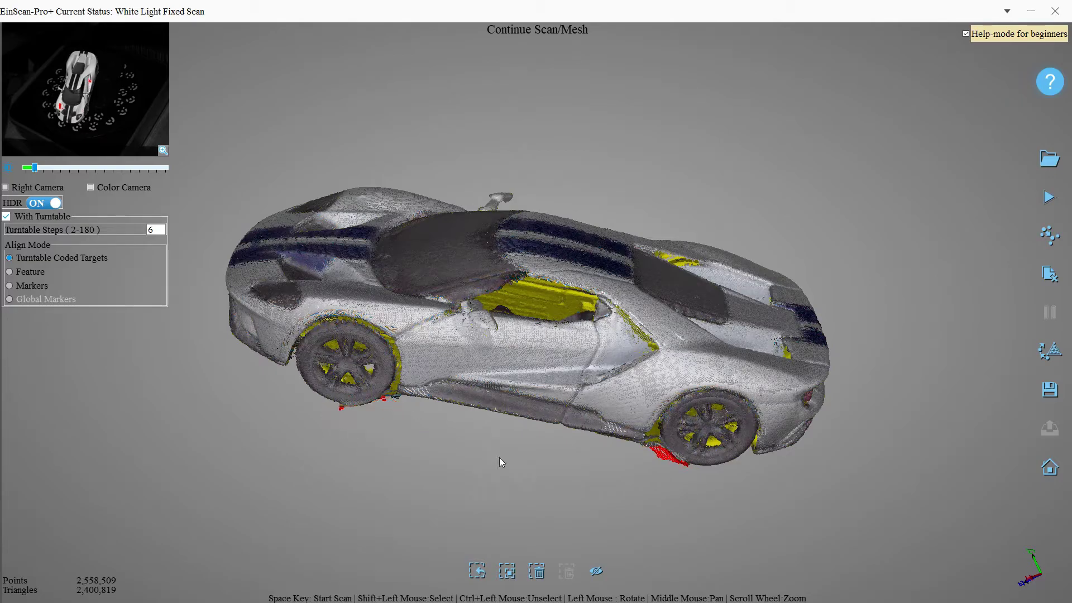
click(536, 569)
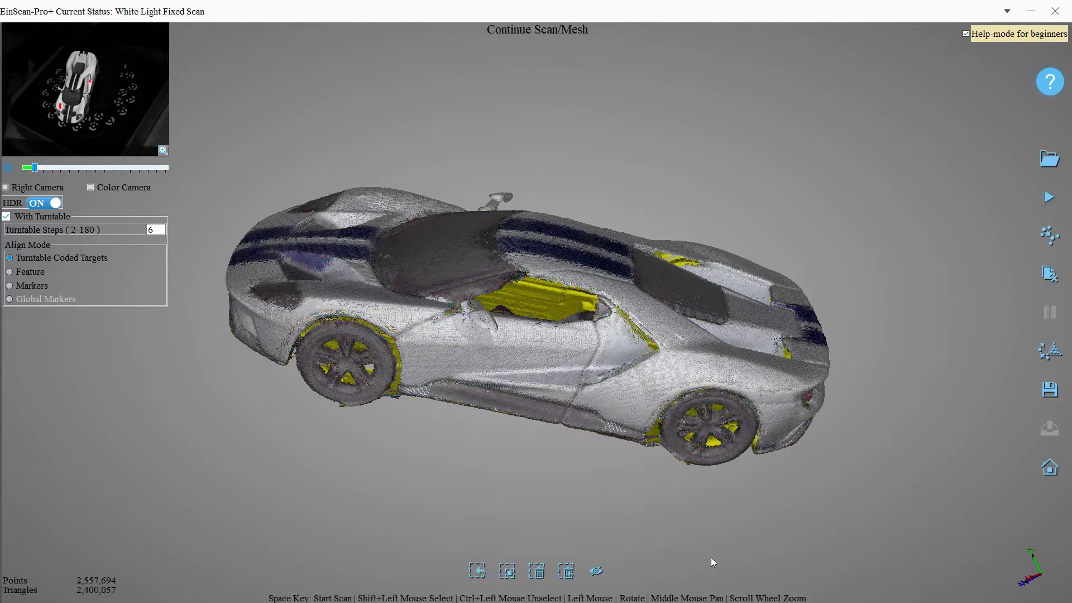
drag(711, 557, 578, 498)
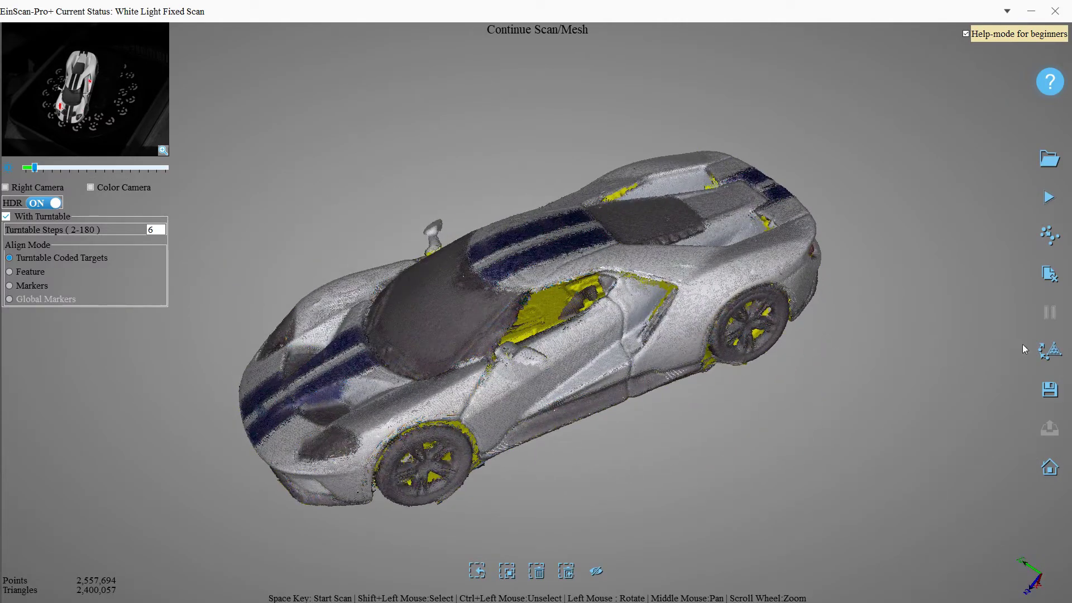
Mesh the scan as a Medium-detail Watertight Model and apply post-processing without simplification
click(1049, 357)
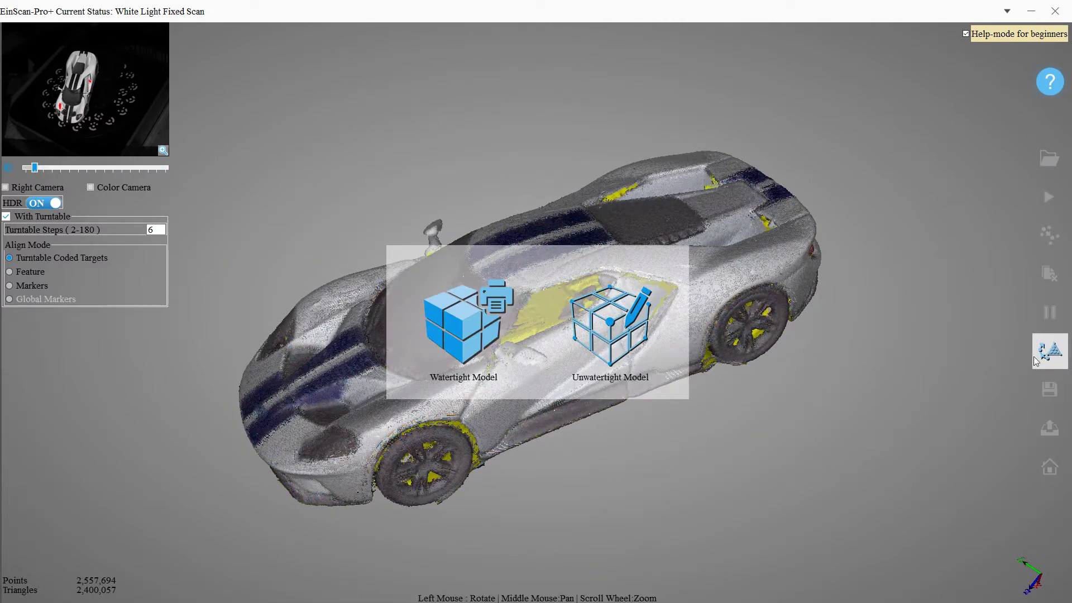
click(457, 334)
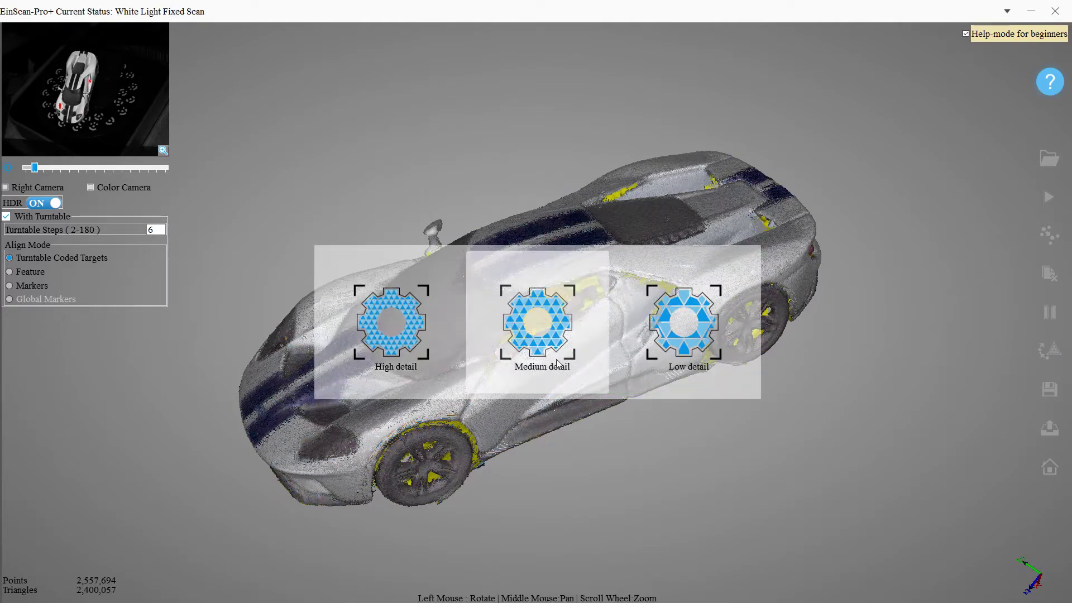
click(553, 327)
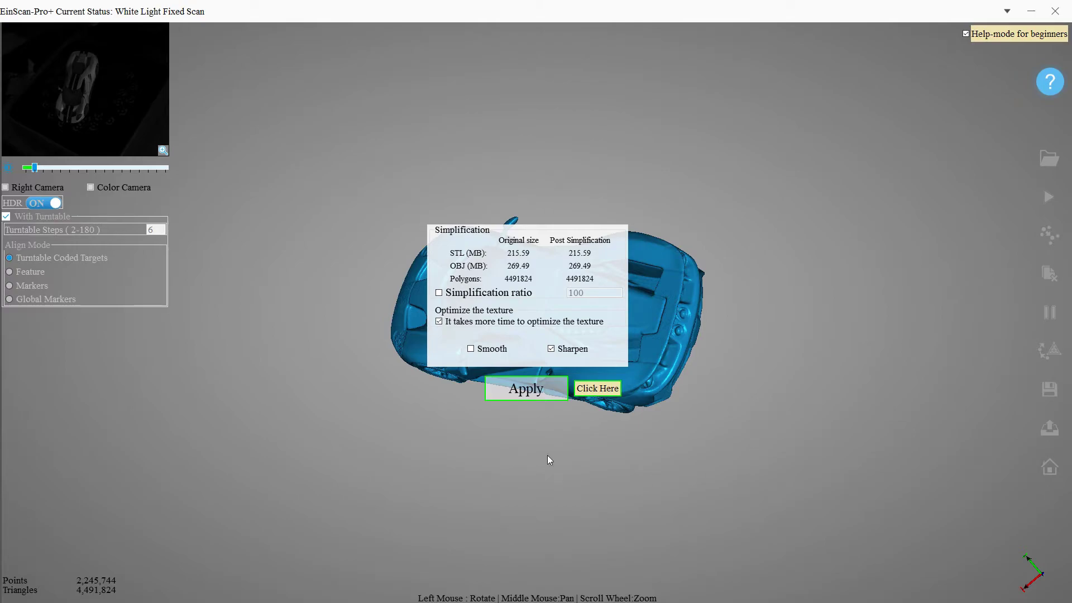
drag(548, 454, 765, 544)
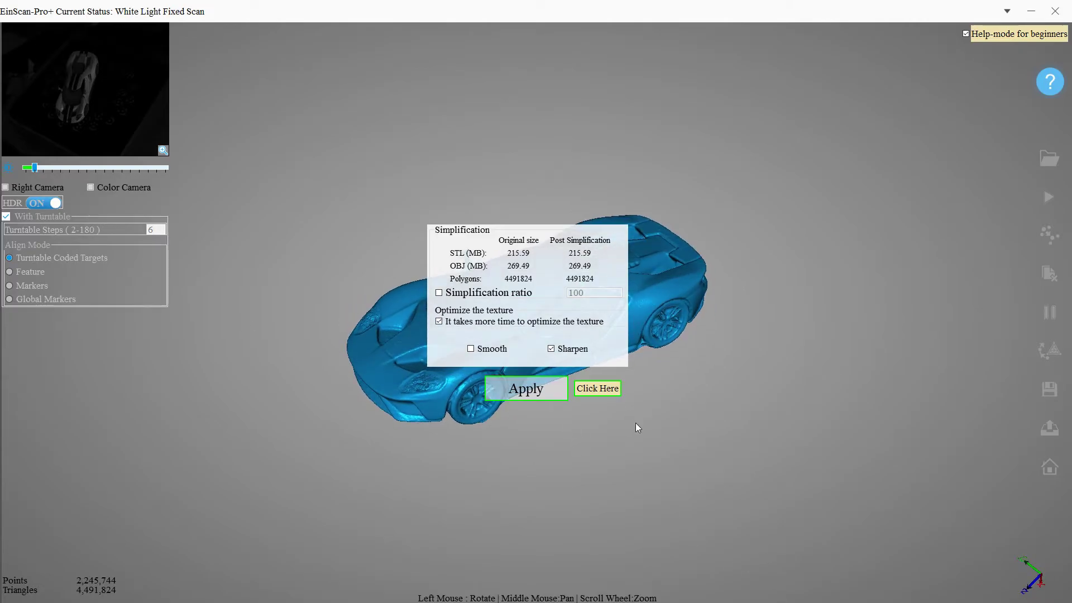
scroll(642, 431, up, 5)
scroll(838, 447, up, 1)
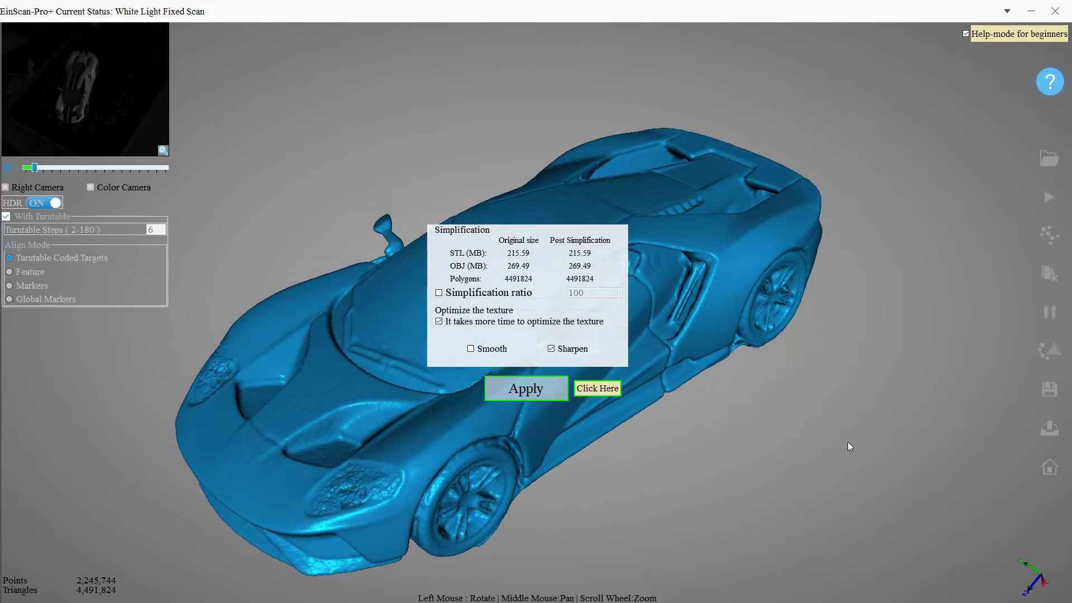
drag(848, 447, 377, 500)
click(523, 388)
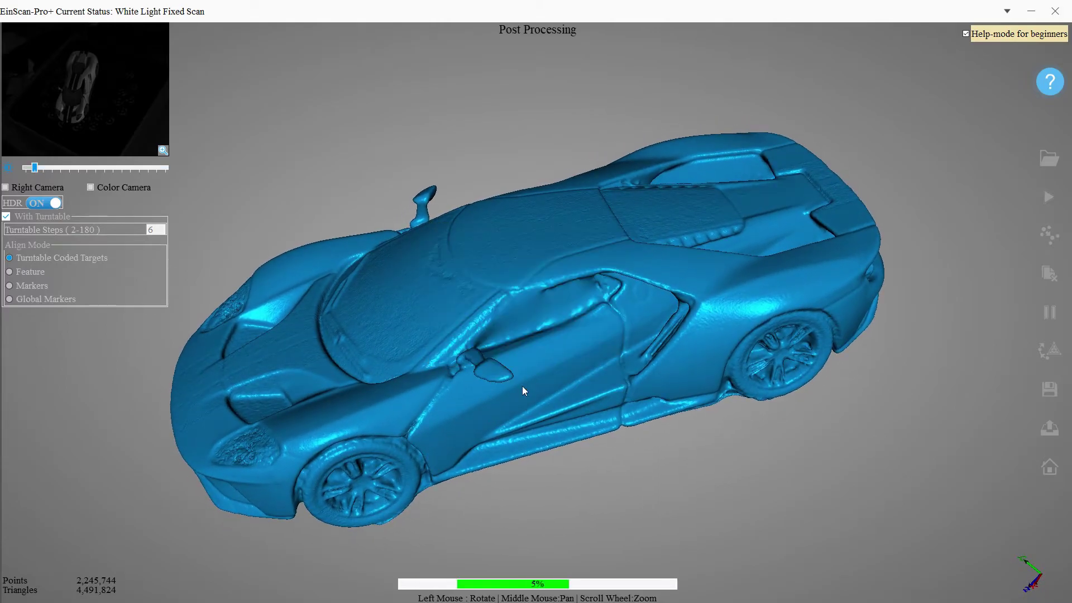
Orbit the mesh through side, top and low views while post-processing adds the colour texture
drag(790, 478, 922, 268)
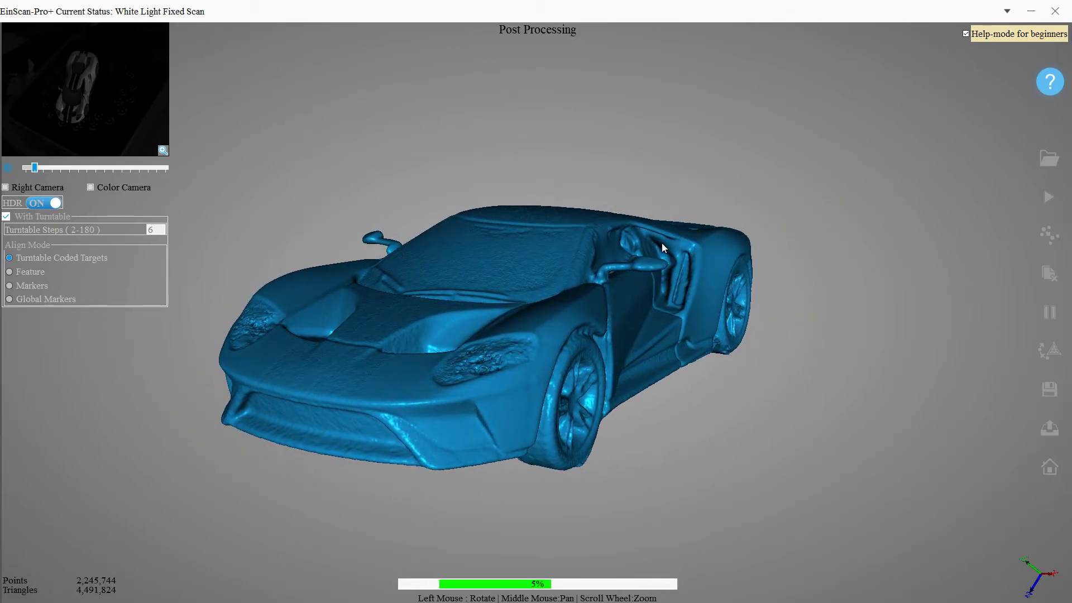
drag(698, 283, 741, 292)
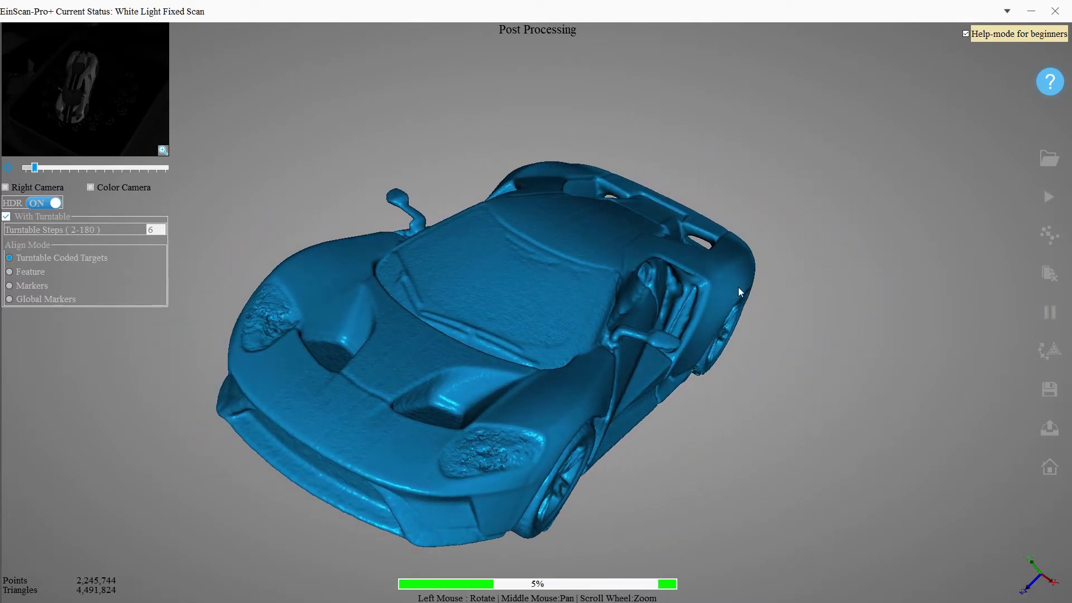
drag(697, 233, 819, 379)
drag(640, 383, 632, 438)
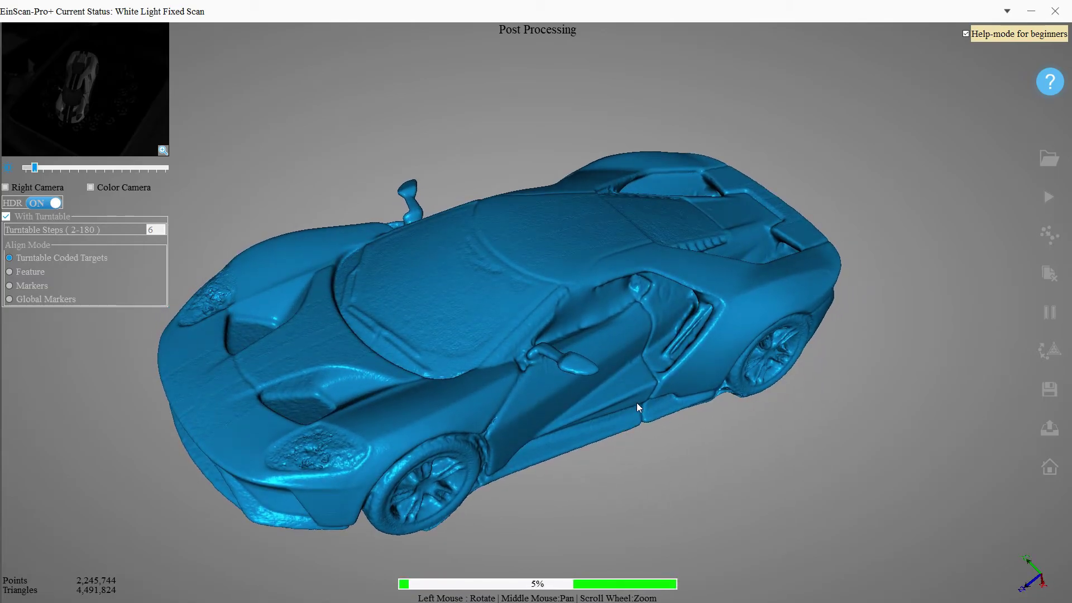
drag(629, 411, 592, 296)
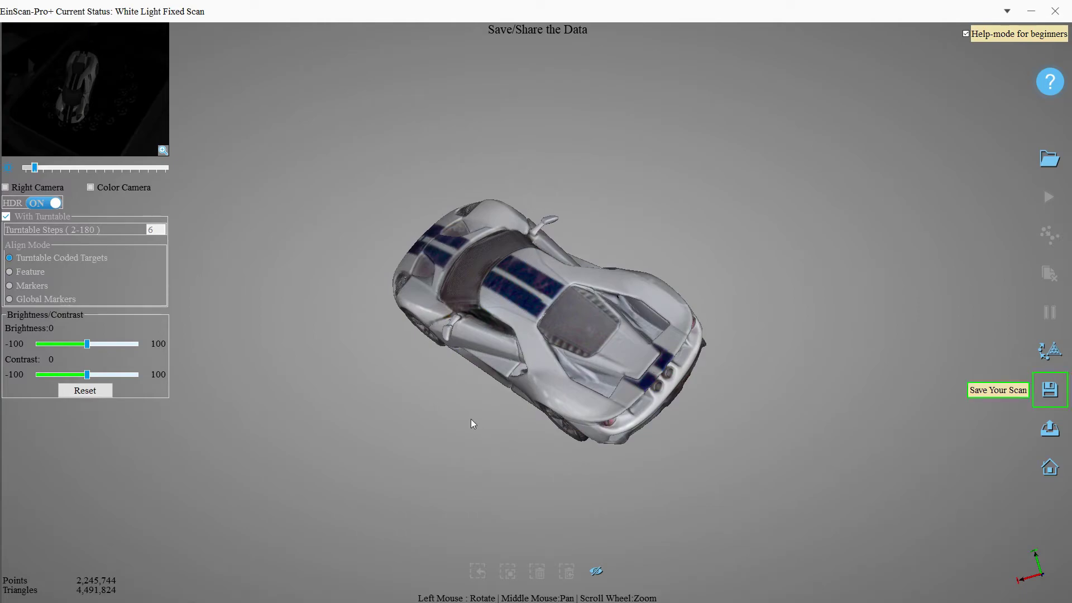
drag(471, 419, 577, 346)
scroll(578, 346, up, 3)
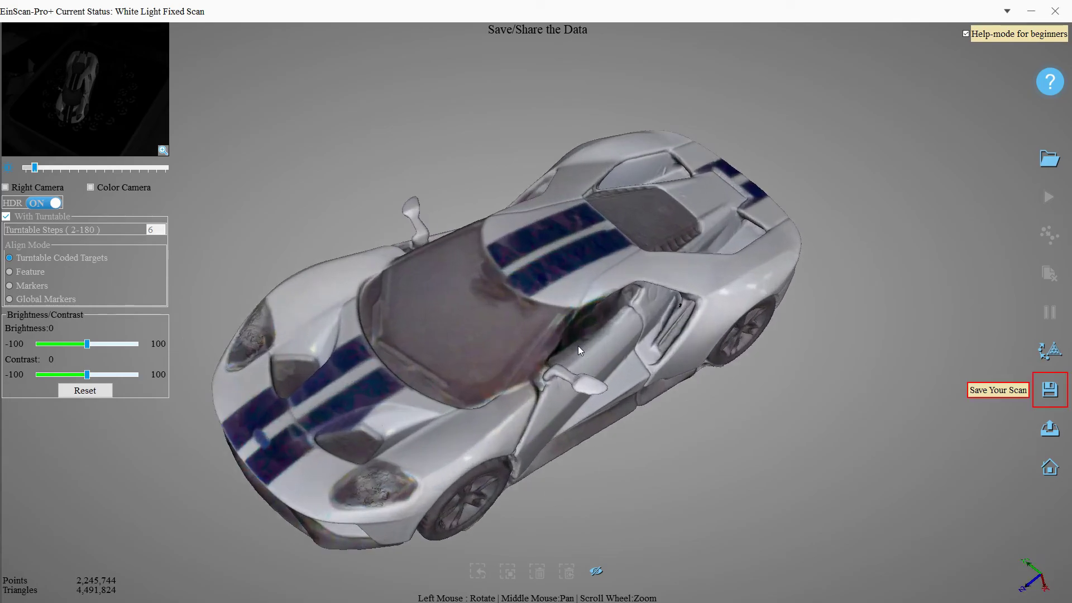
drag(531, 407, 682, 373)
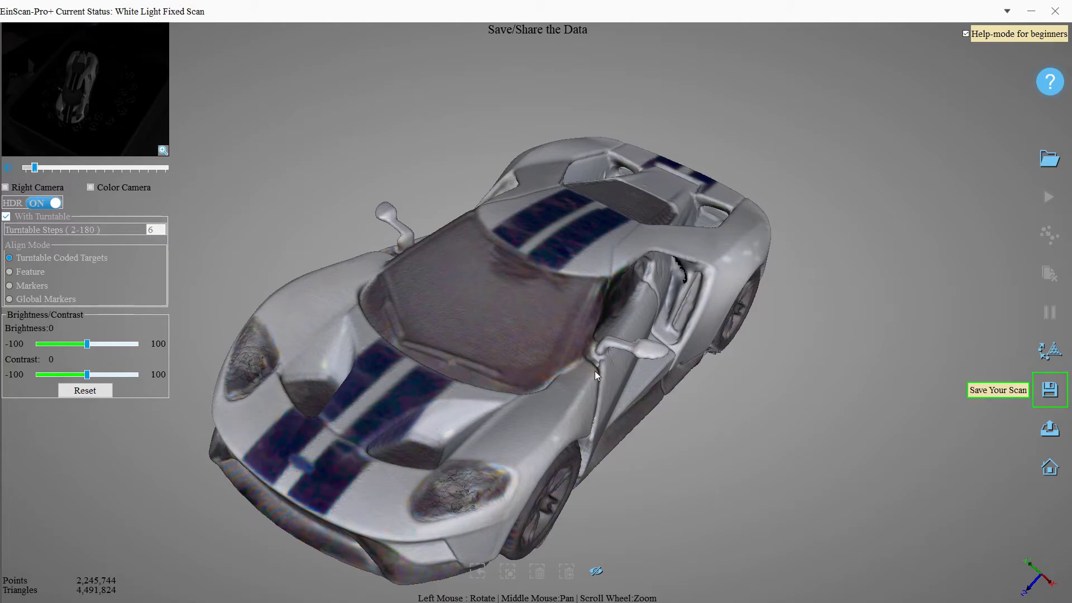
drag(595, 371, 233, 333)
drag(695, 361, 286, 277)
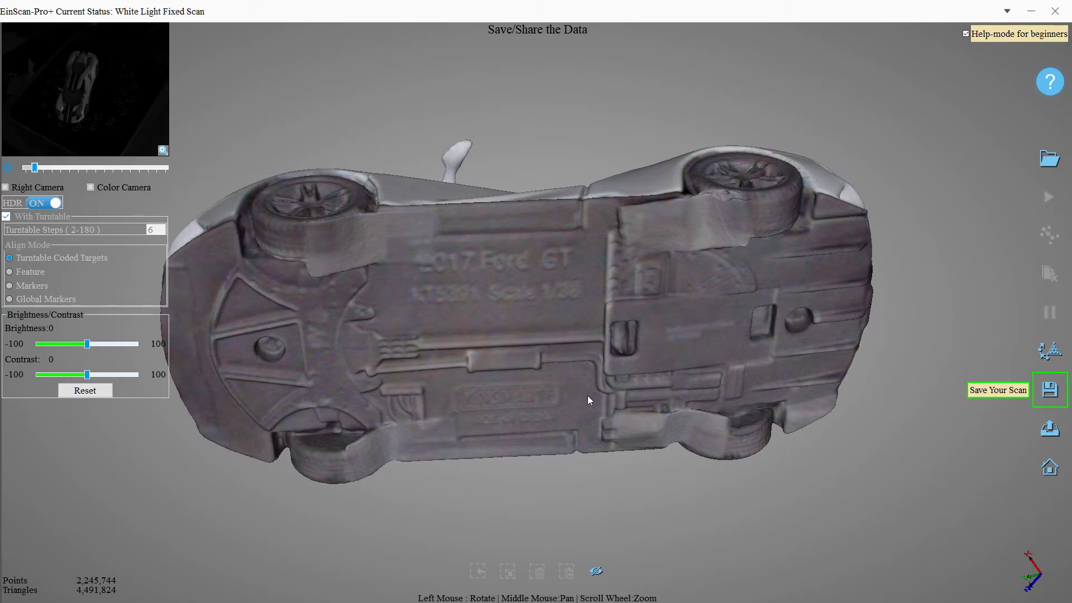
drag(587, 395, 723, 484)
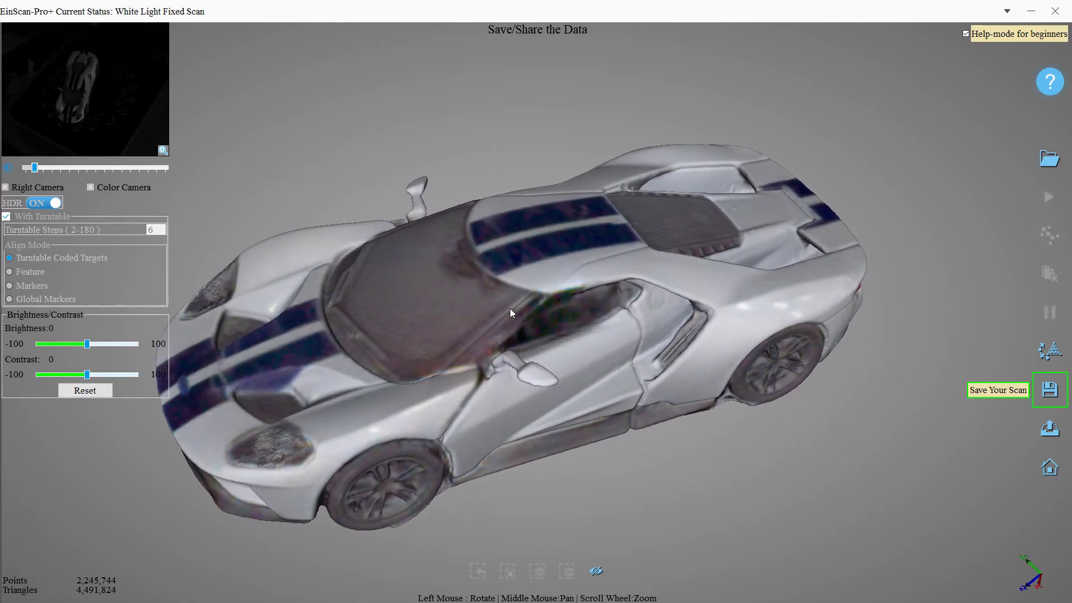
scroll(508, 310, down, 10)
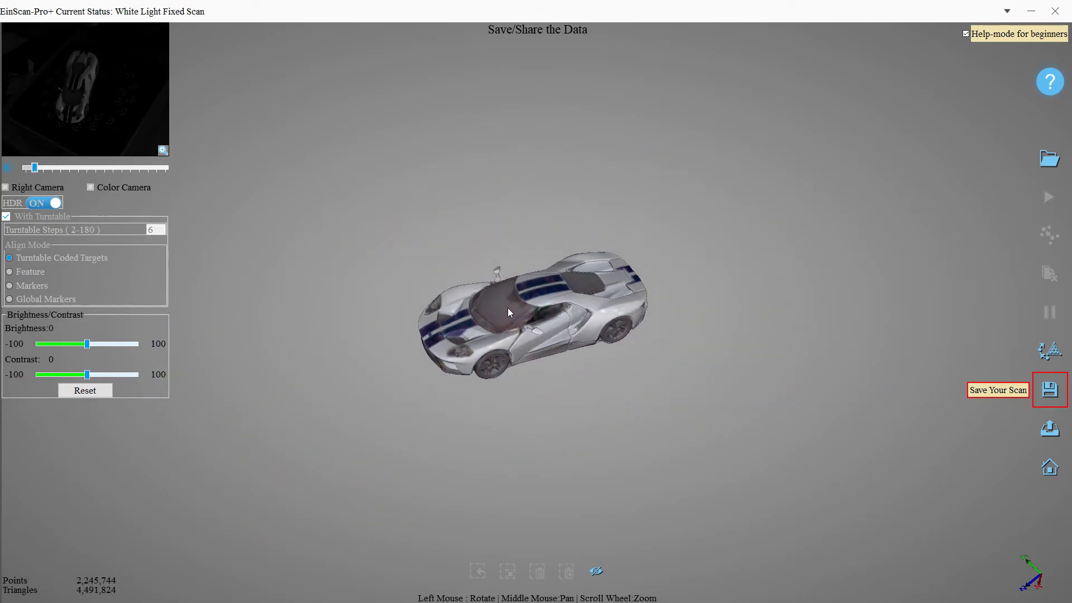
scroll(507, 308, down, 3)
drag(525, 320, 548, 216)
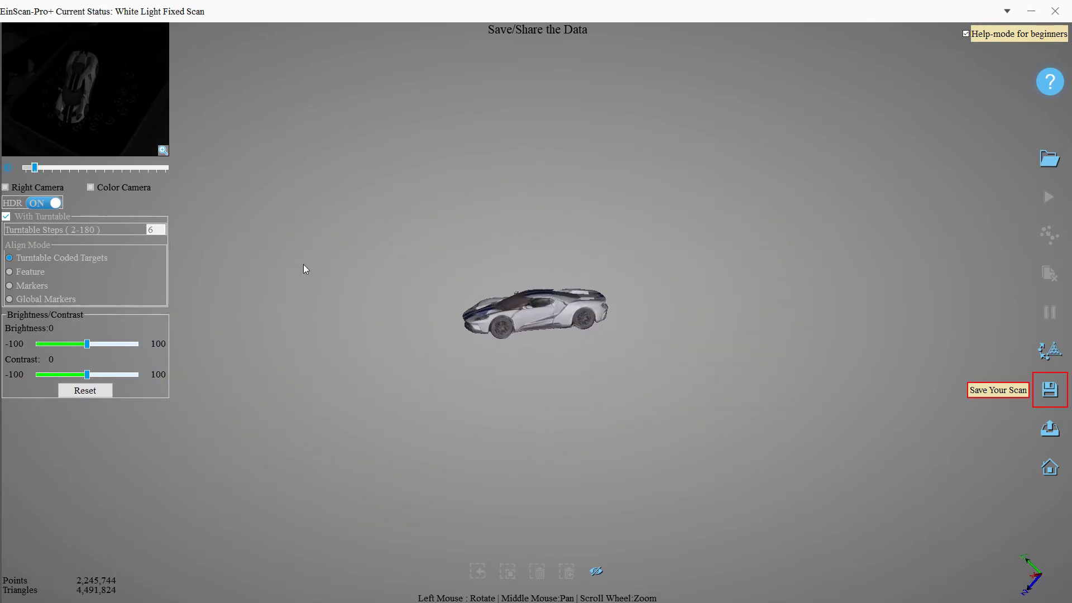
drag(304, 264, 86, 275)
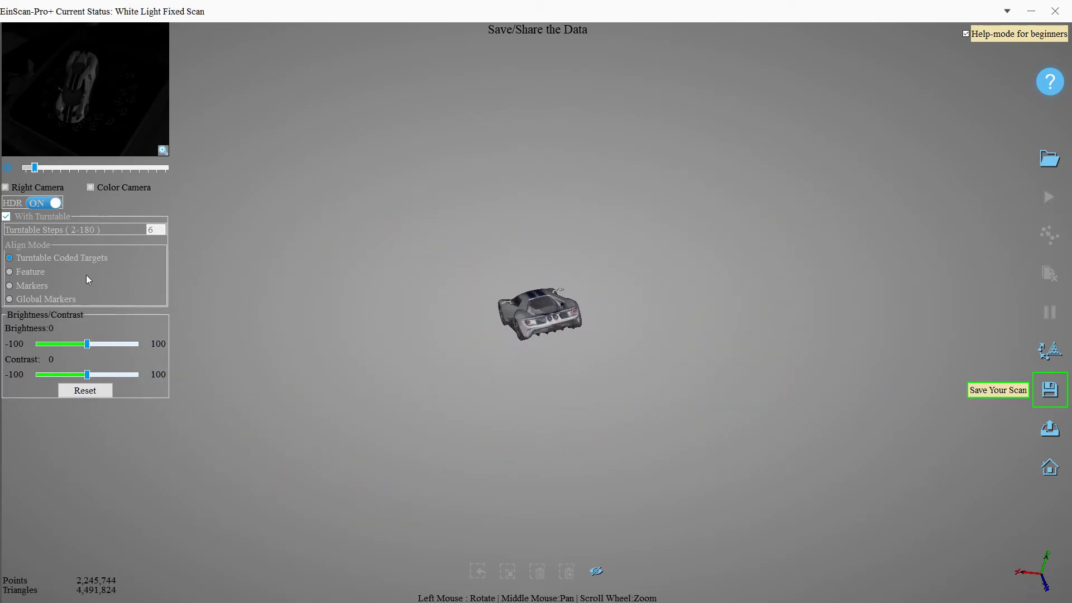
scroll(592, 310, up, 10)
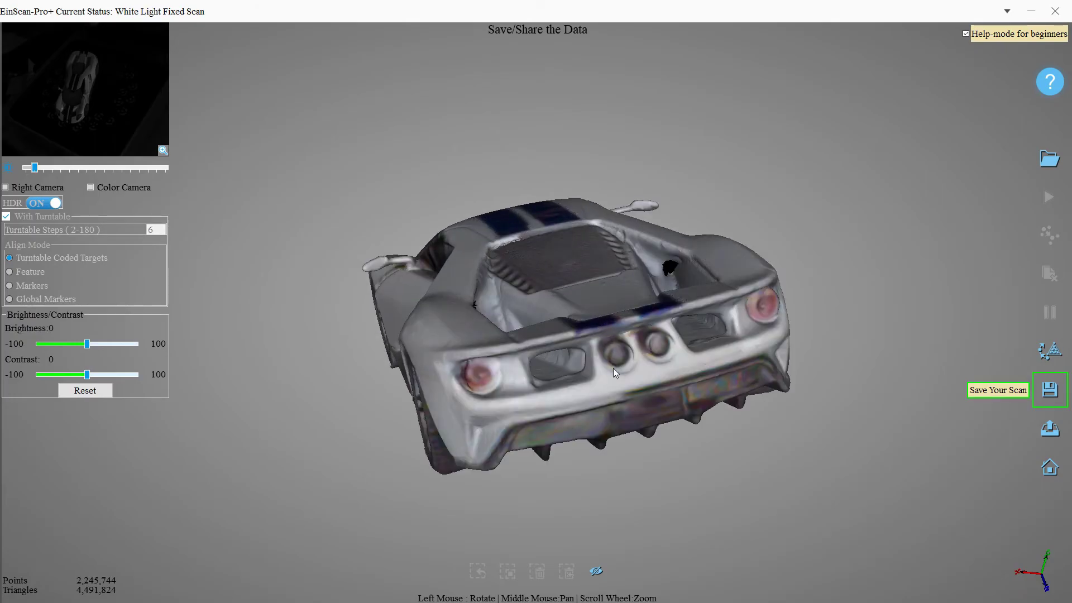
drag(615, 372, 653, 353)
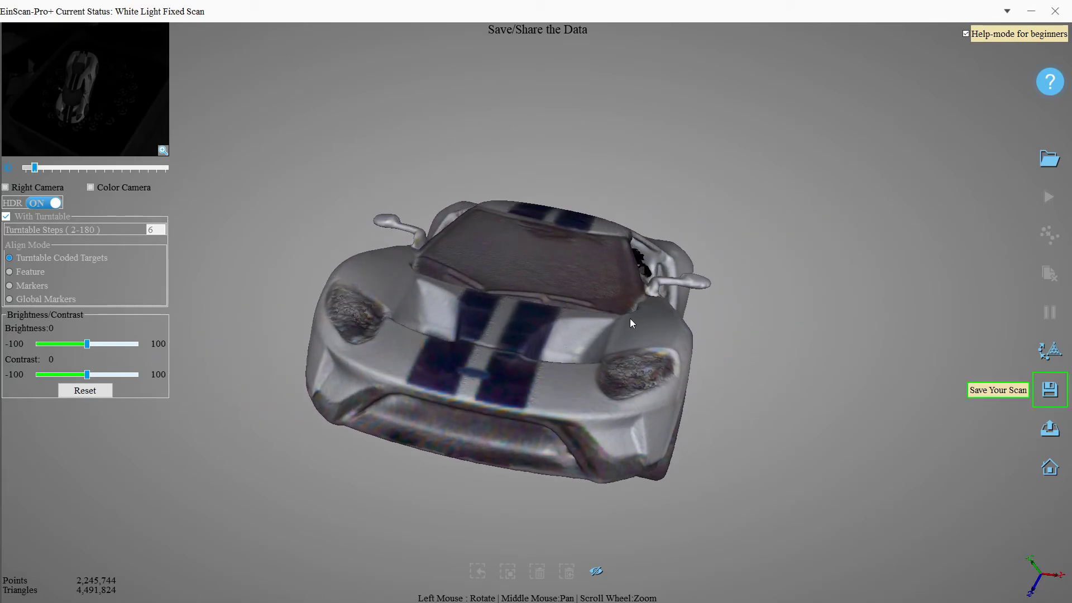
drag(599, 358, 665, 440)
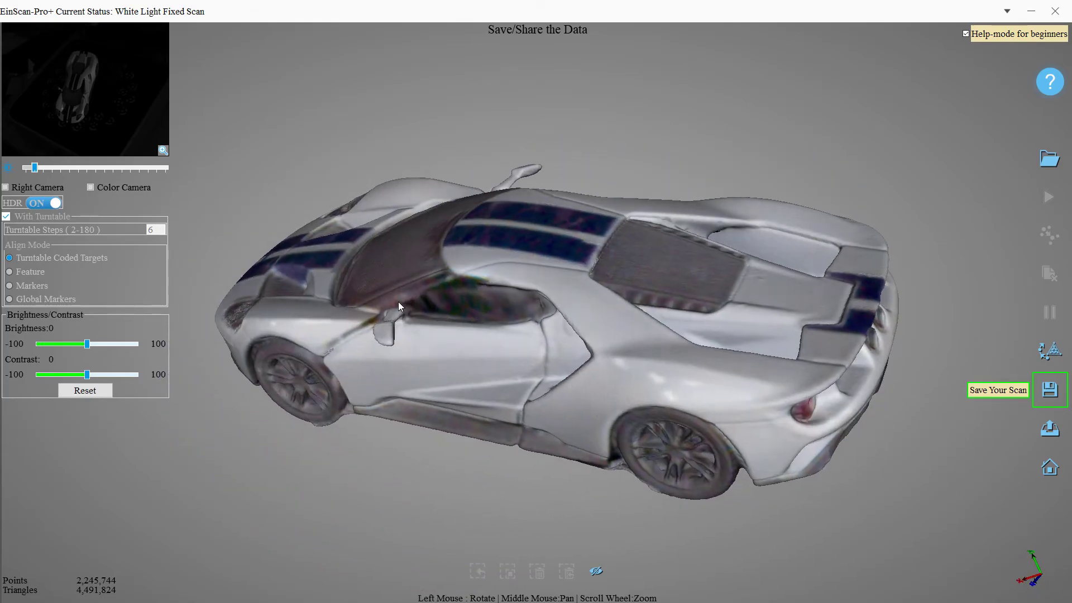
drag(398, 302, 430, 253)
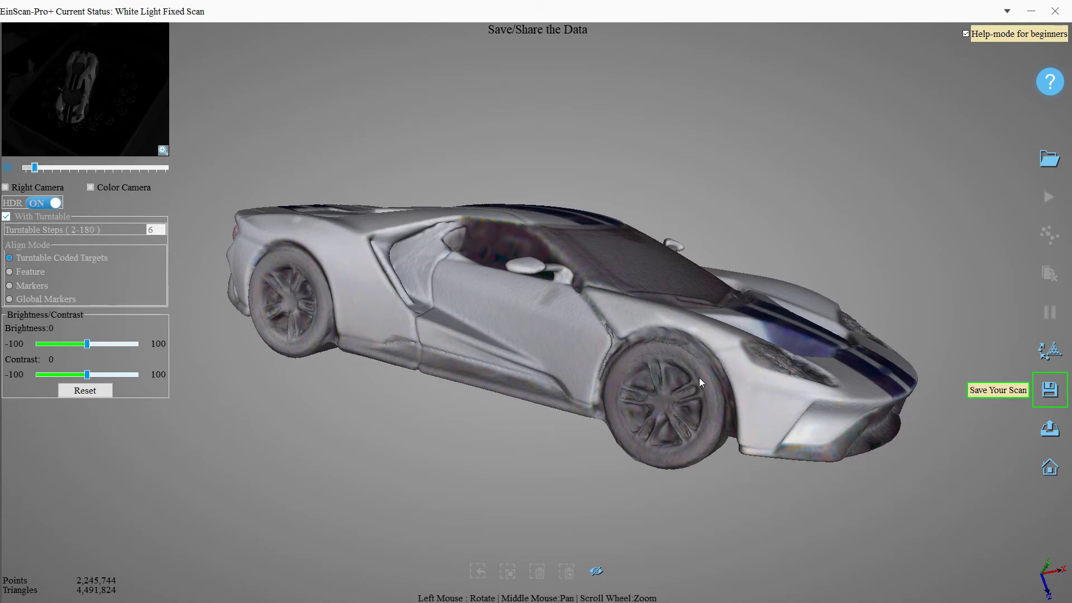
drag(961, 489, 288, 477)
scroll(728, 373, down, 5)
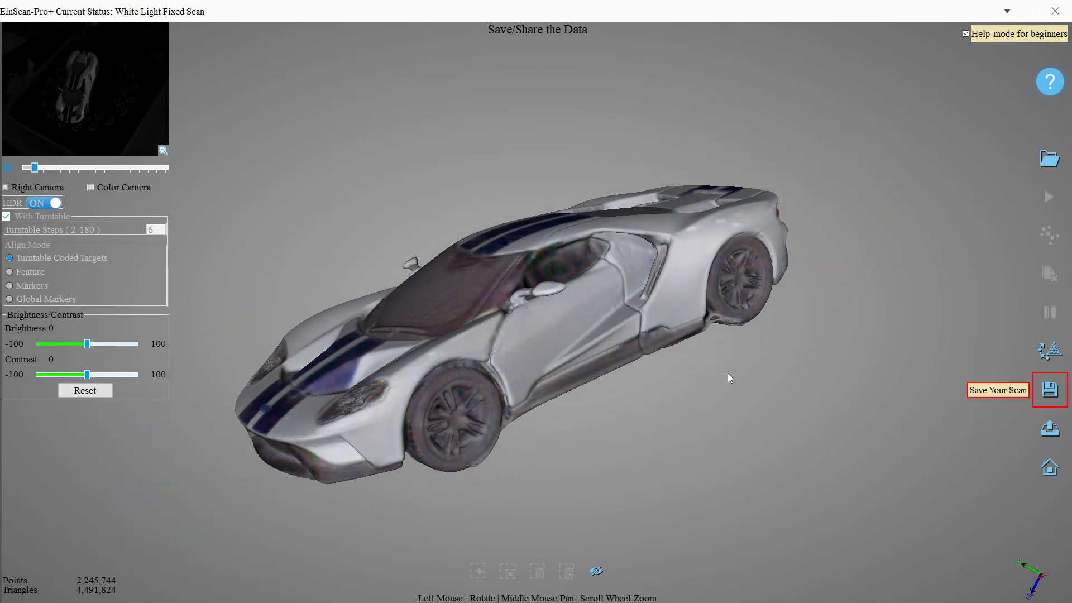
drag(729, 373, 704, 495)
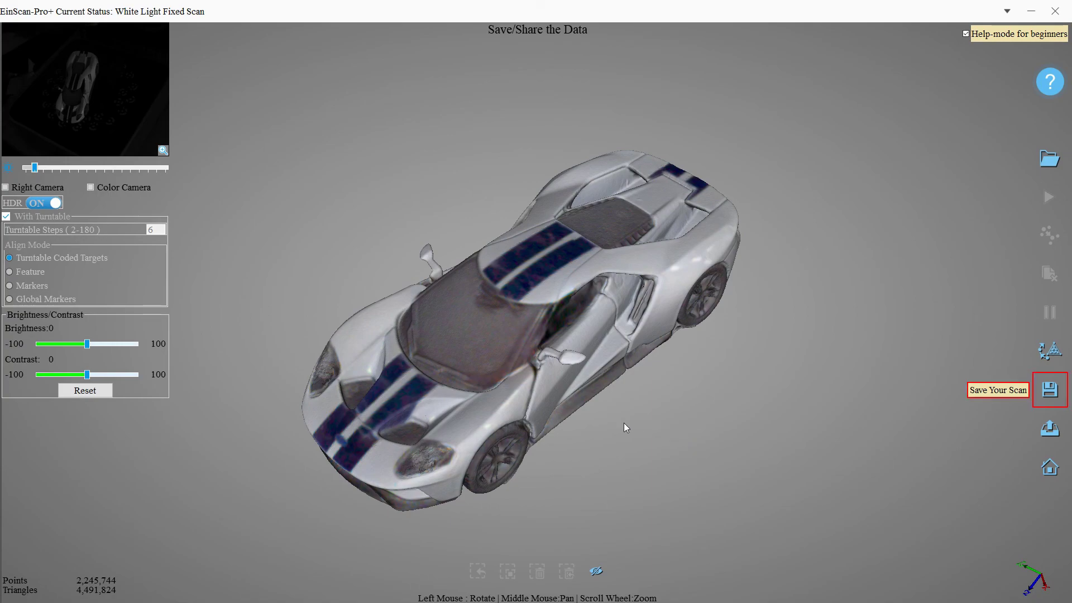
drag(669, 418, 413, 396)
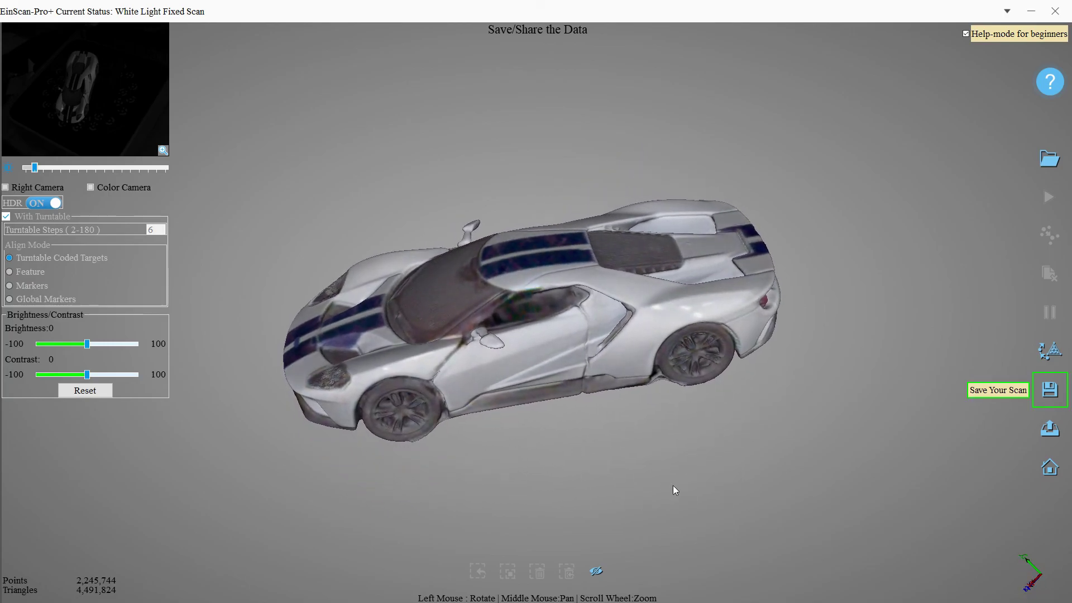
drag(673, 489, 572, 347)
drag(503, 407, 708, 457)
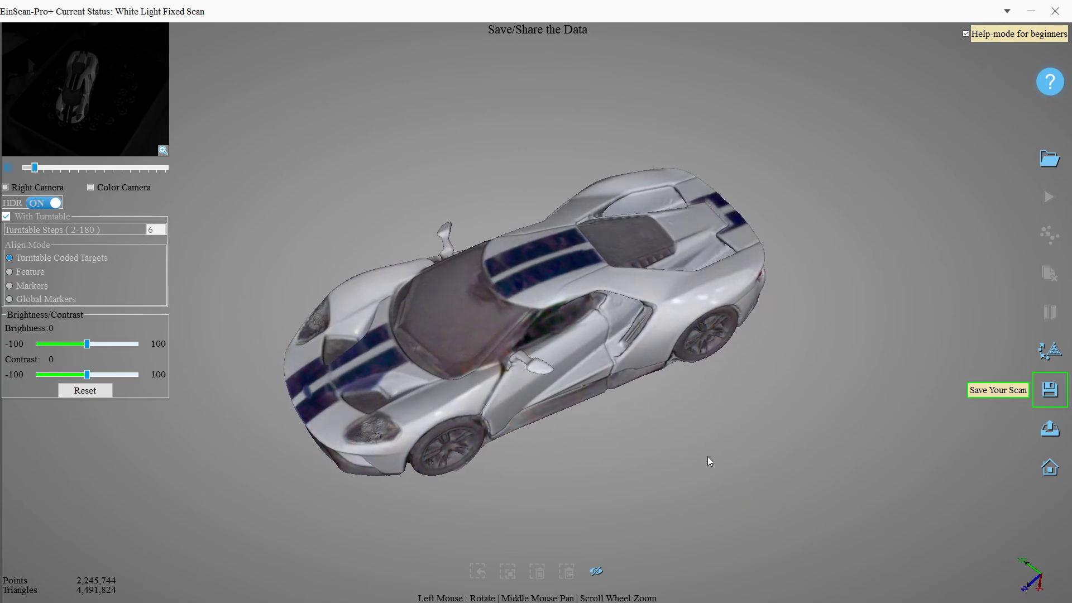